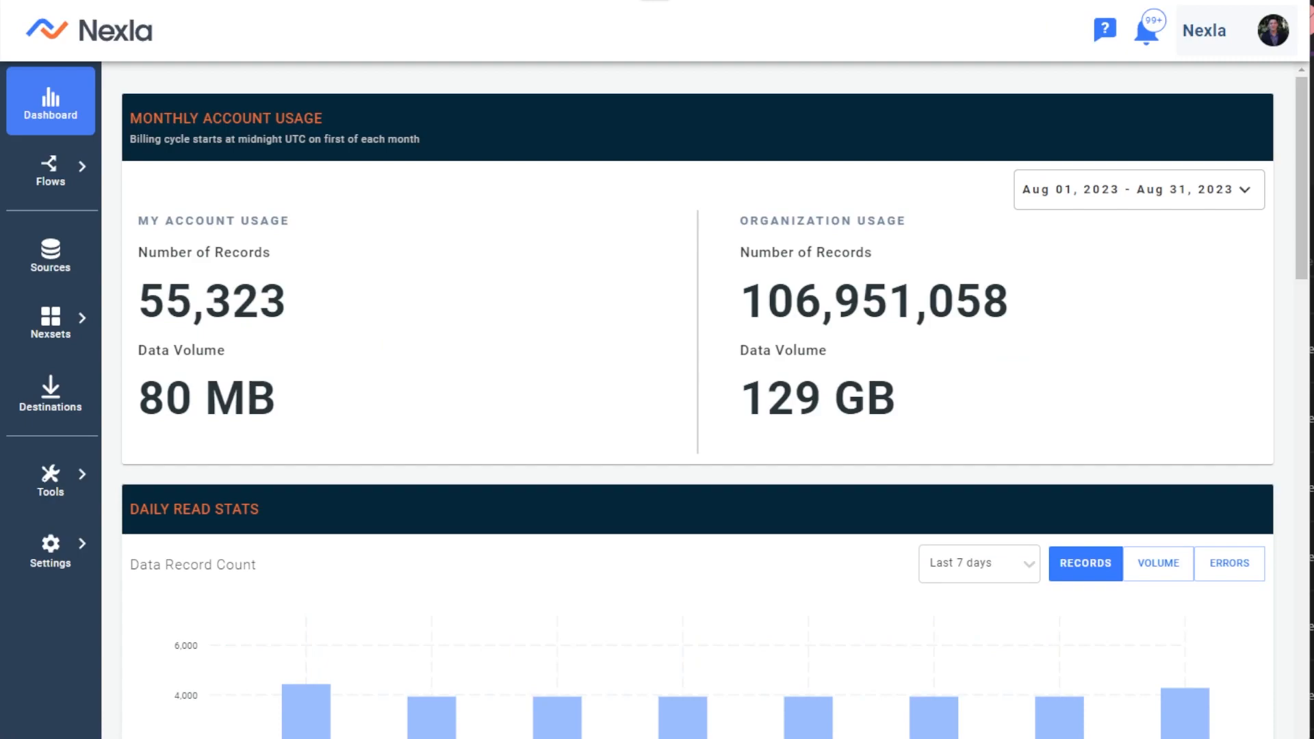
- Create a new data flow and add a new source of type Delta on Databricks
mouse_move(78, 162)
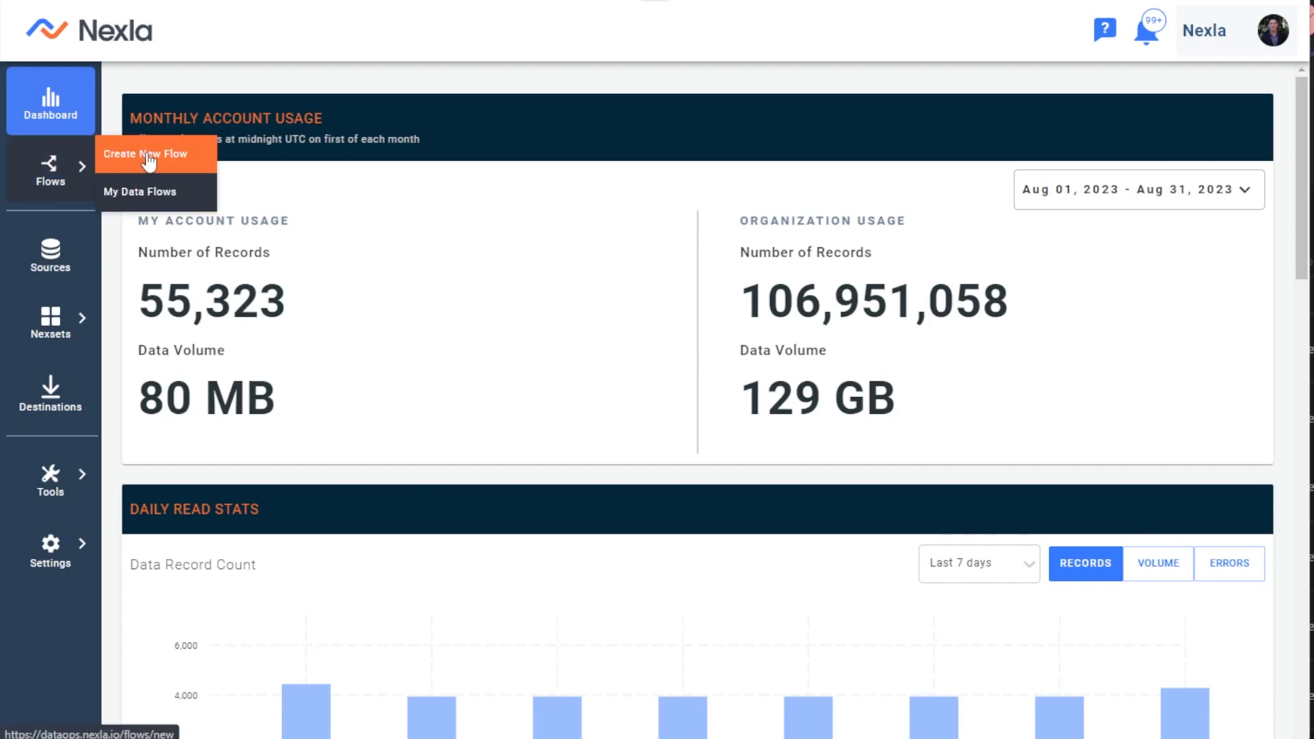
left_click(150, 158)
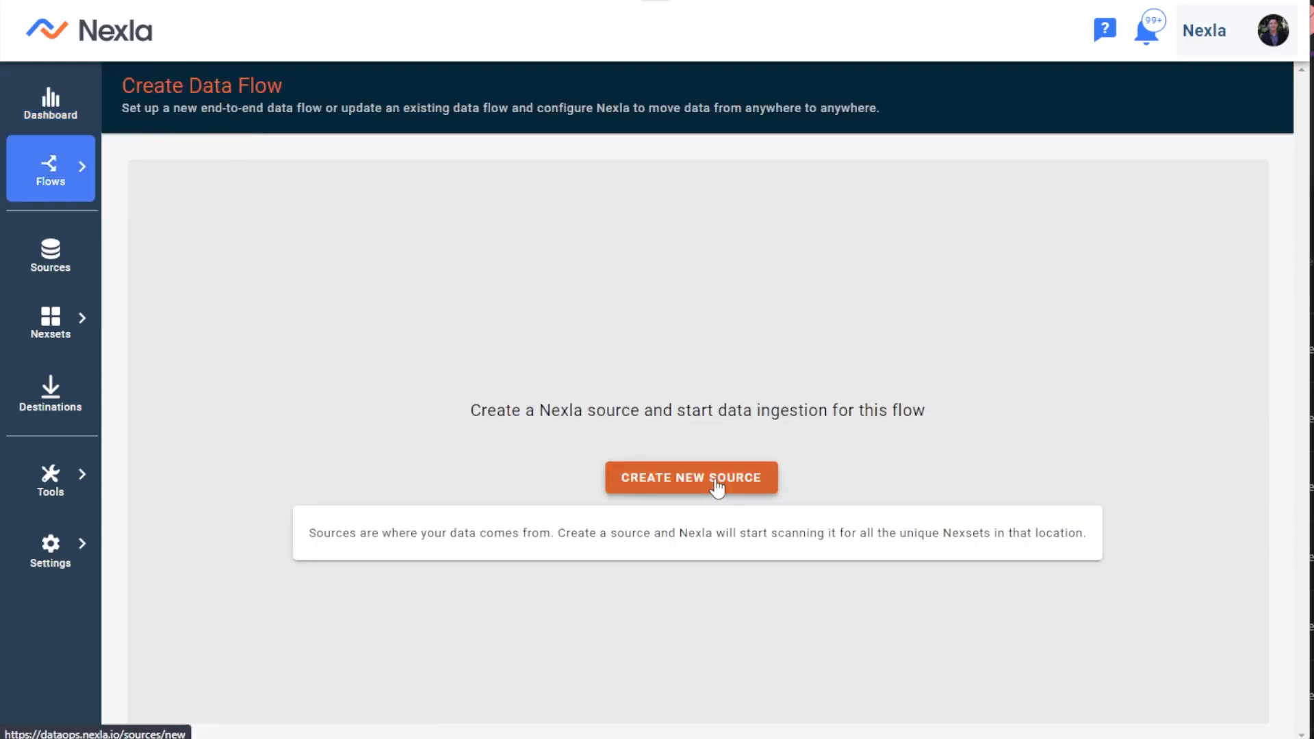
left_click(716, 481)
scroll(811, 370, "down", 5)
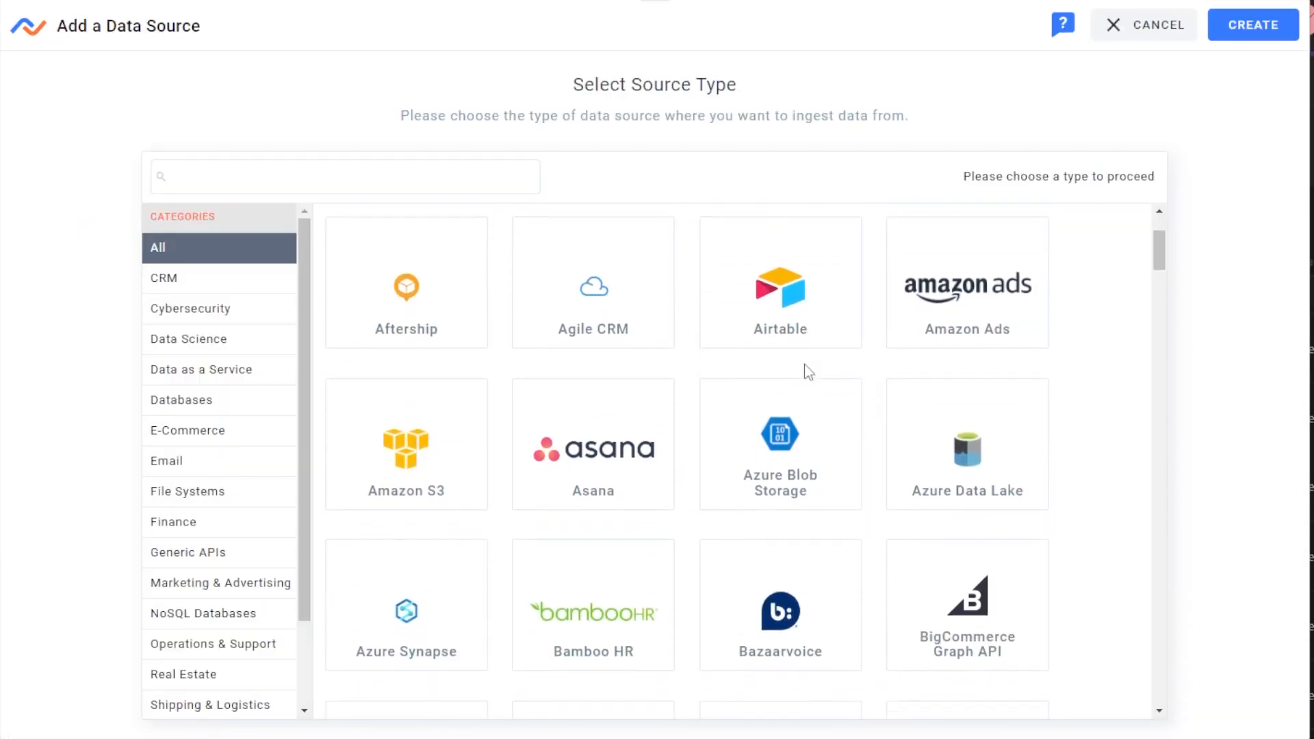
scroll(806, 380, "down", 12)
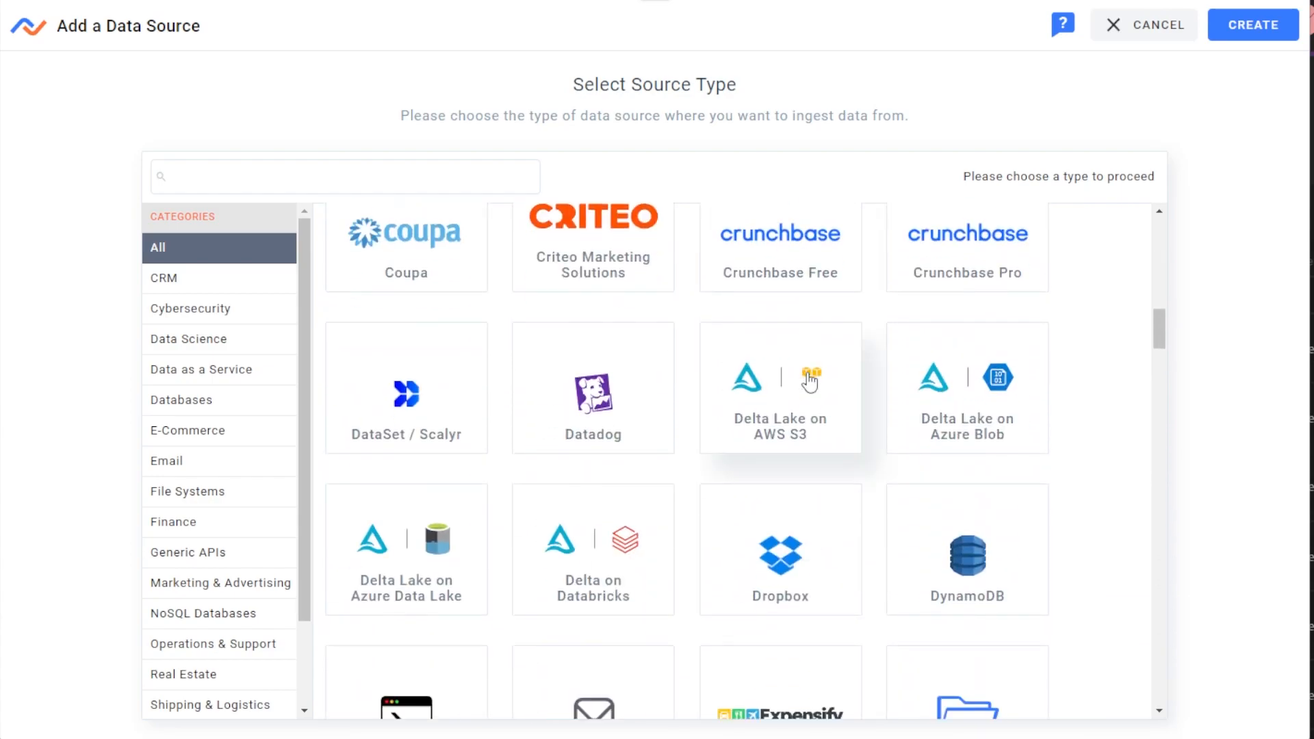
left_click(594, 556)
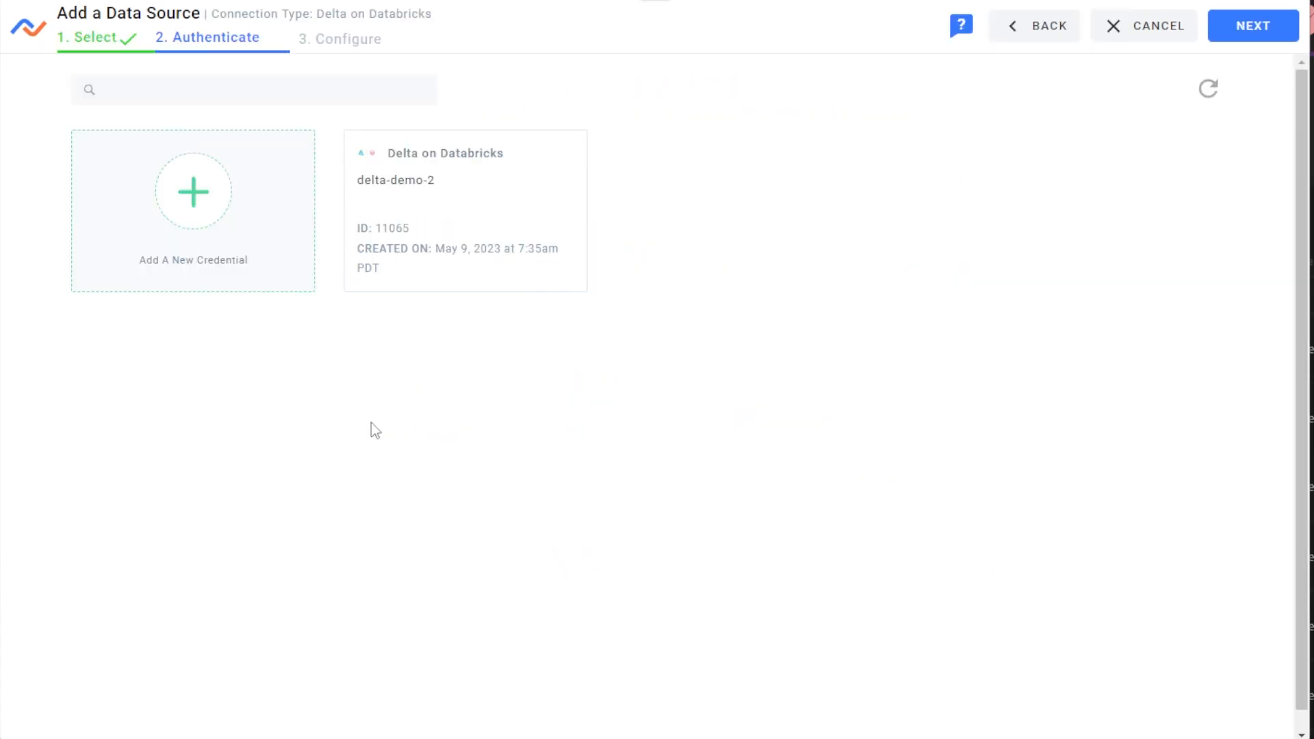
- Examine the URL format and Databricks cloud type options for a new credential, then close the form without saving
left_click(216, 168)
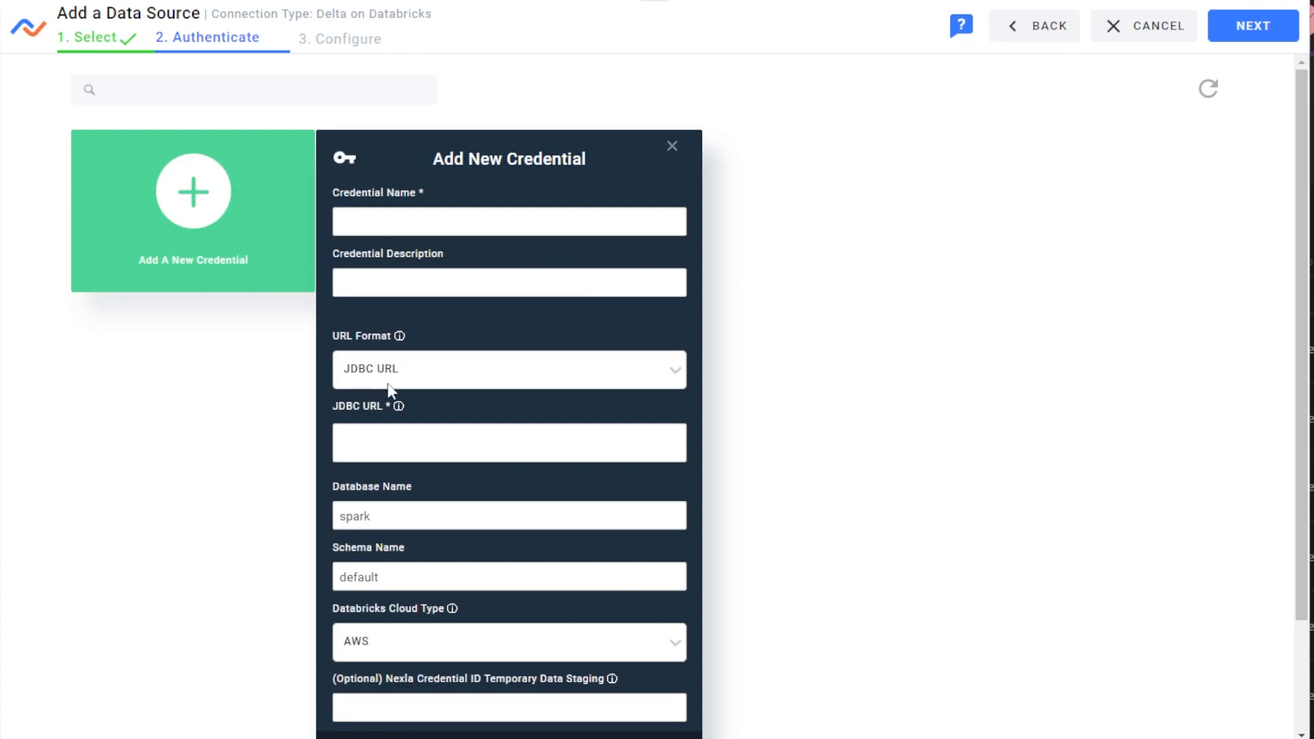
left_click(448, 373)
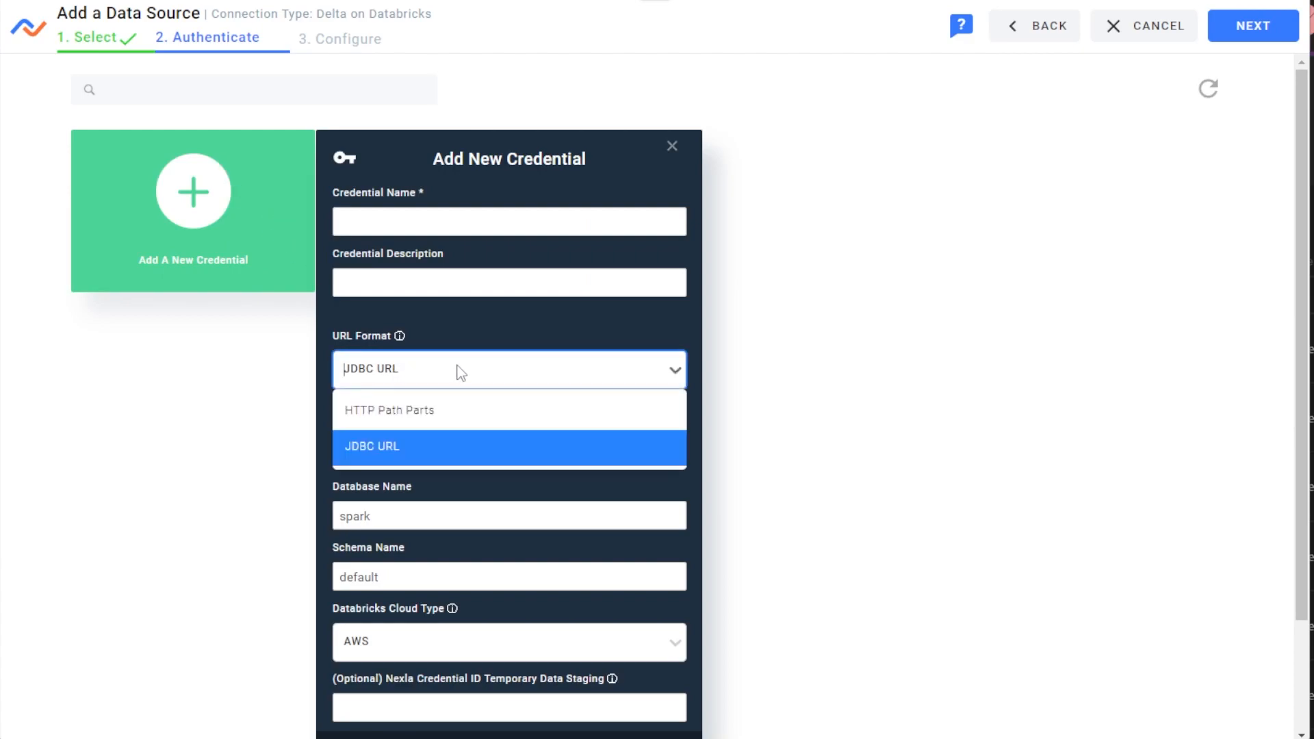
left_click(452, 373)
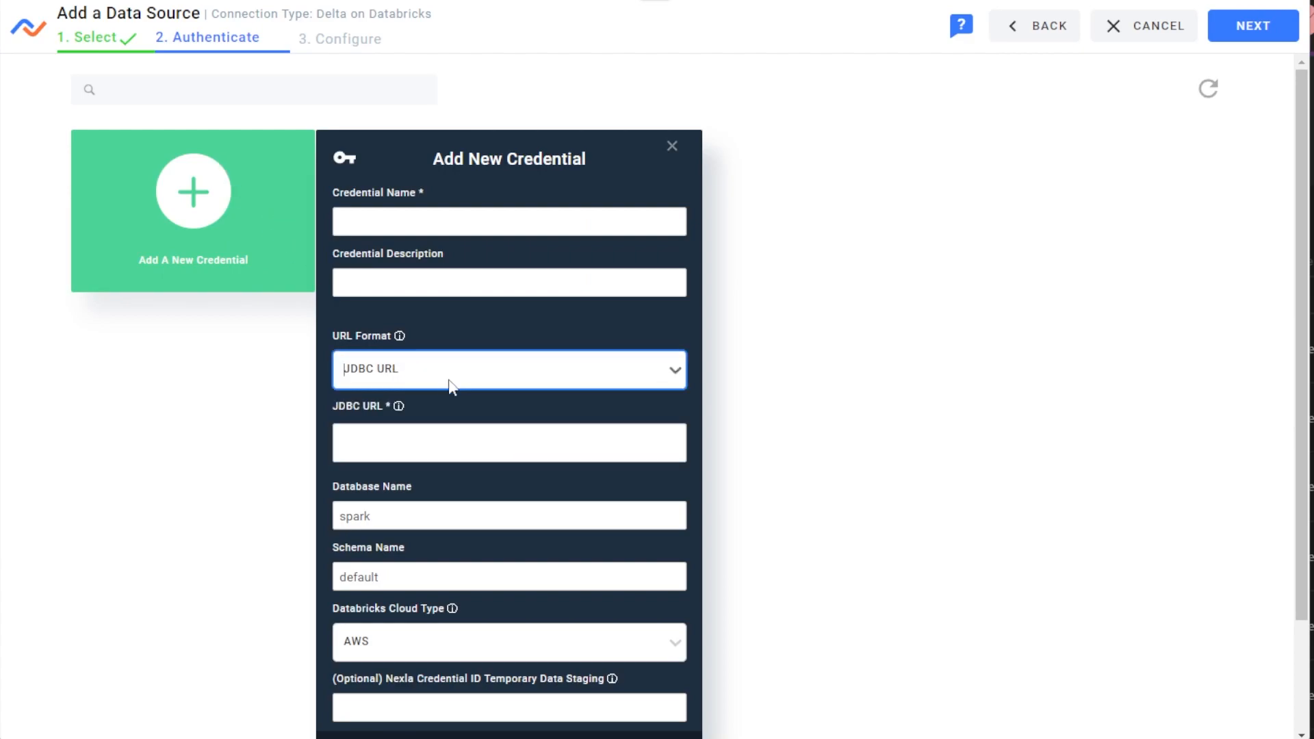
scroll(457, 425, "down", 2)
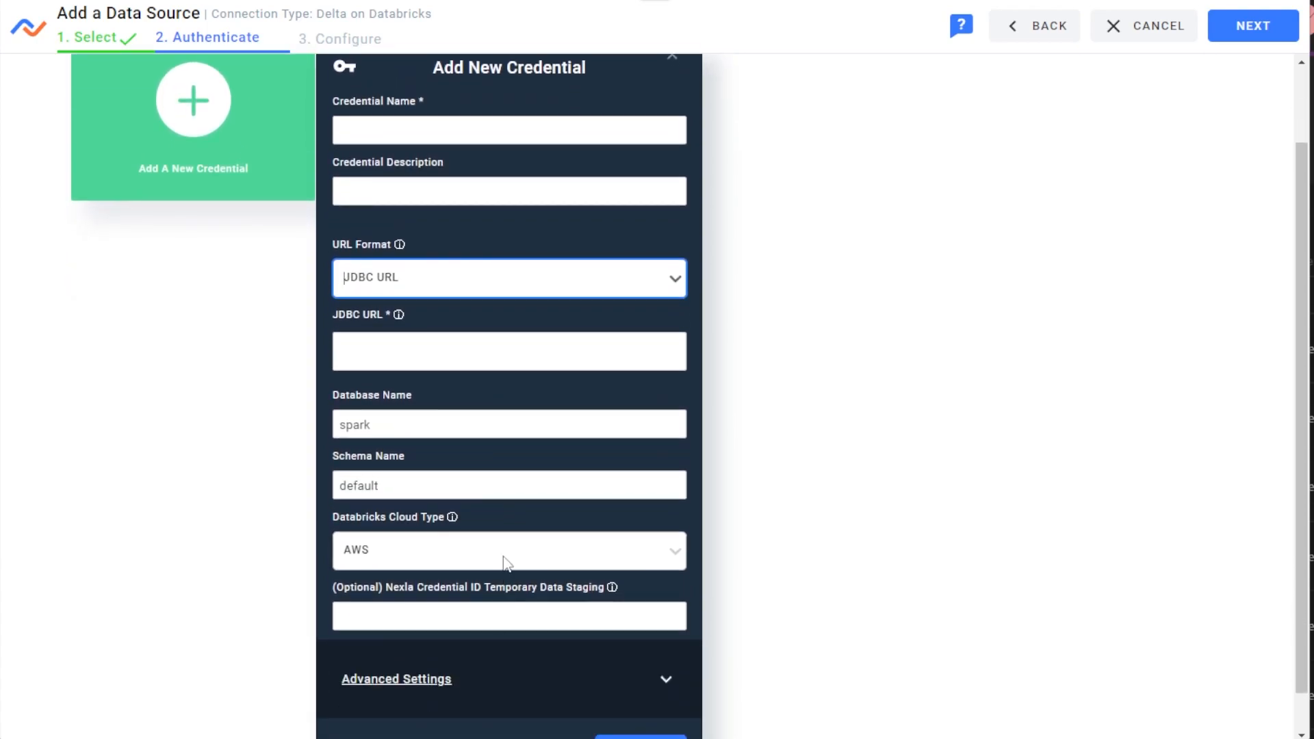
left_click(506, 562)
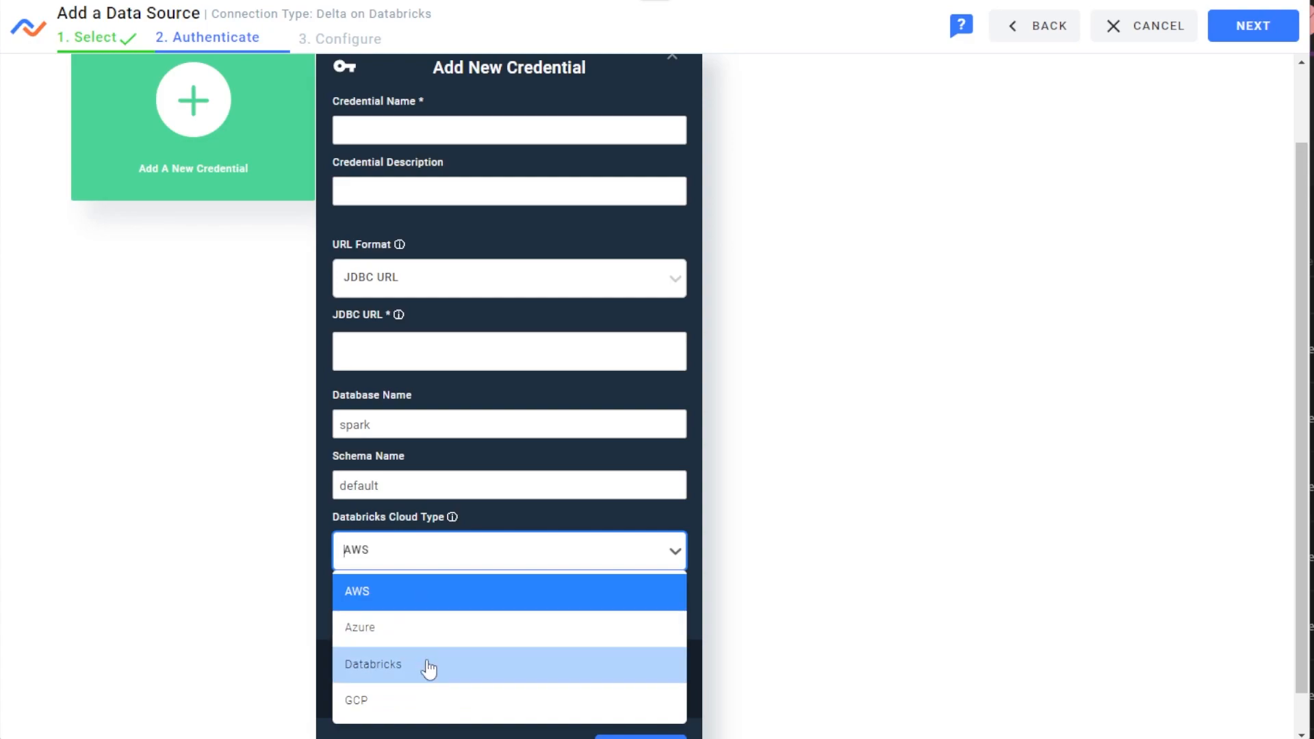
left_click(461, 565)
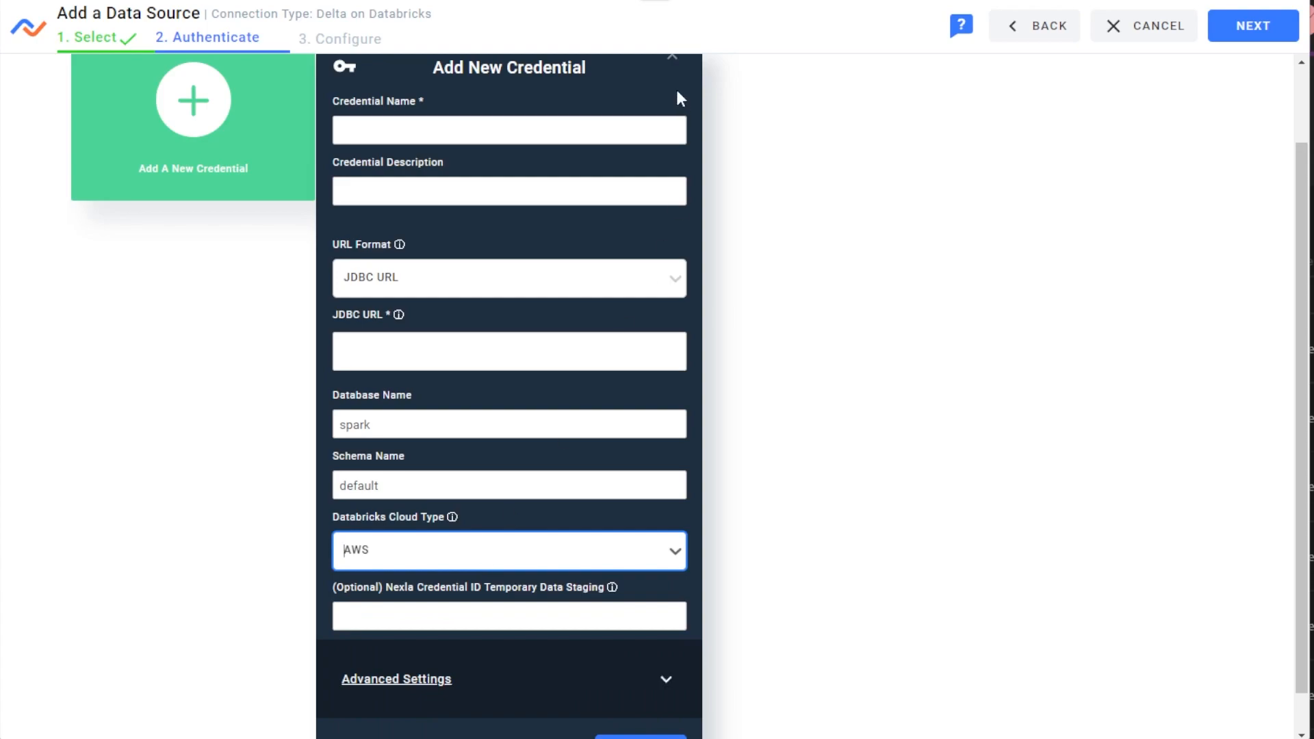
left_click(673, 55)
- Choose the existing delta-demo-2 credential and proceed to the source configuration
left_click(463, 176)
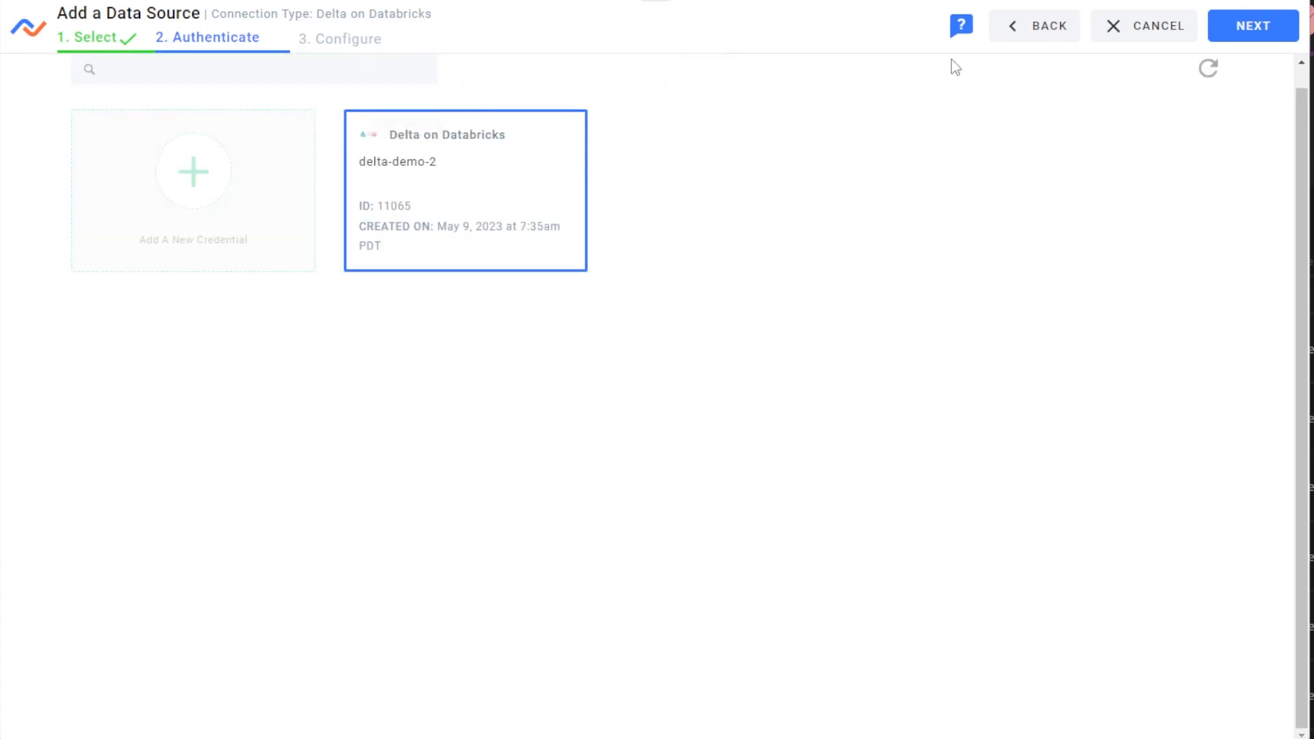
left_click(1268, 25)
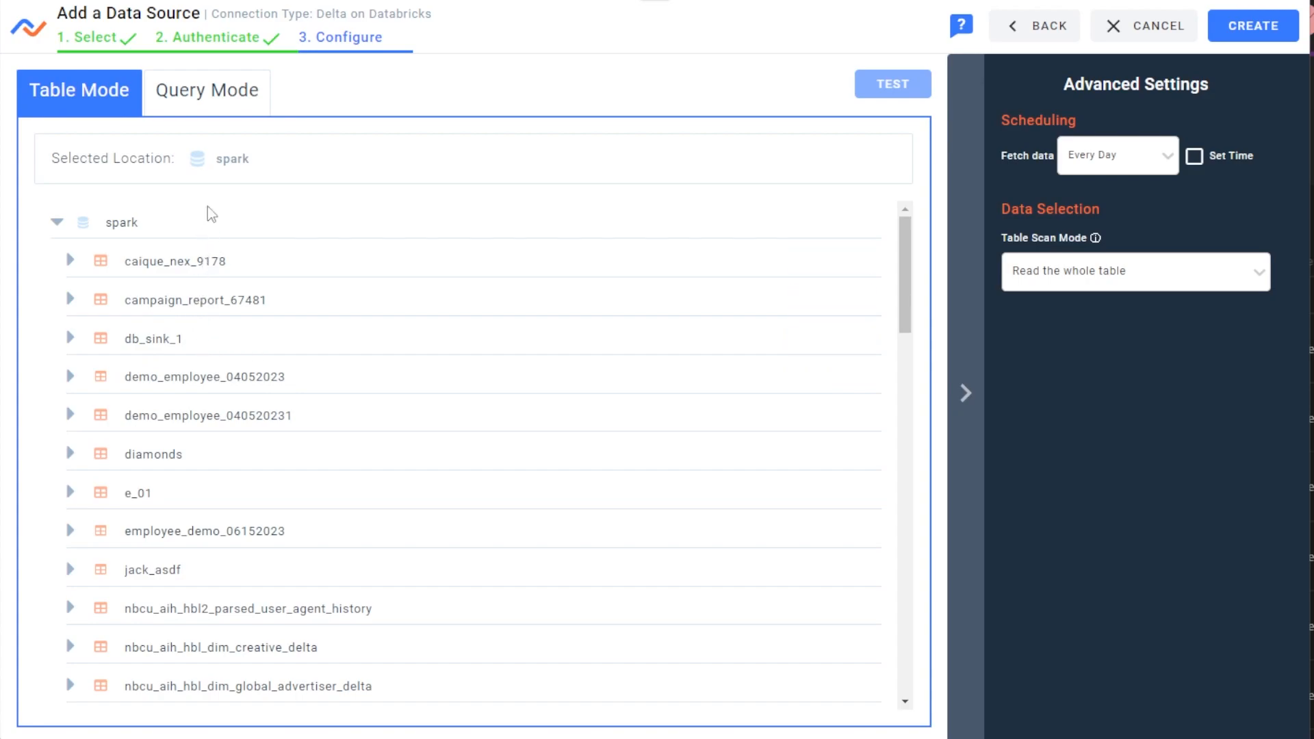
- Expand the columns of caique_nex_9178 in the spark database and select it as the source table
left_click(161, 266)
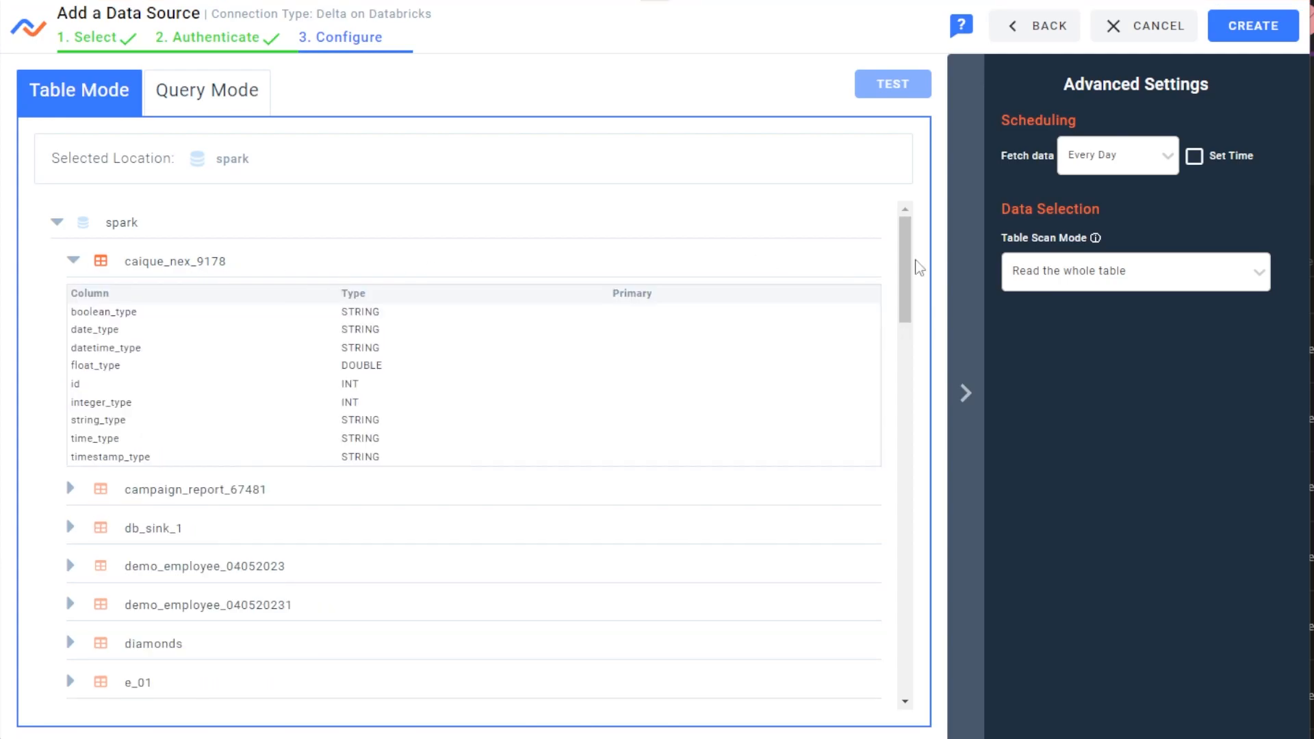
left_click(831, 263)
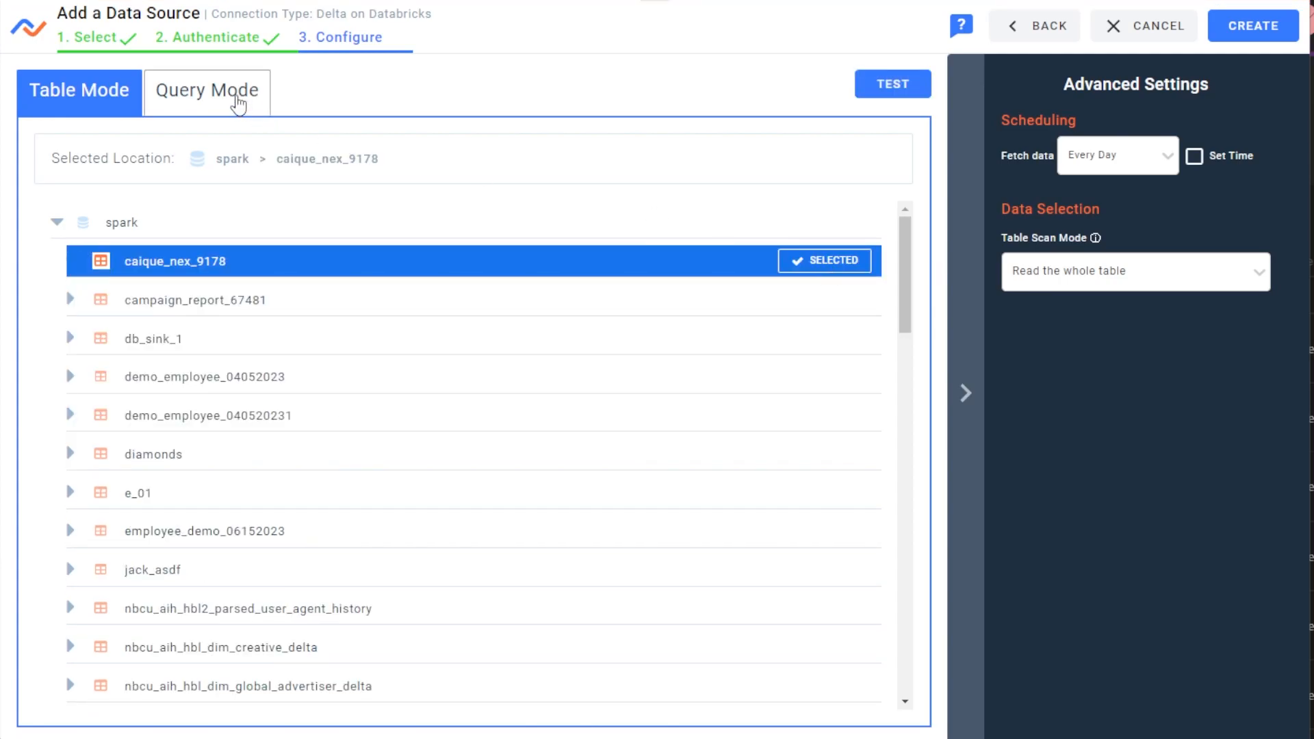
- Switch the source to a custom query, enter "select * from jack_asdf;", and test it for sample data
left_click(236, 99)
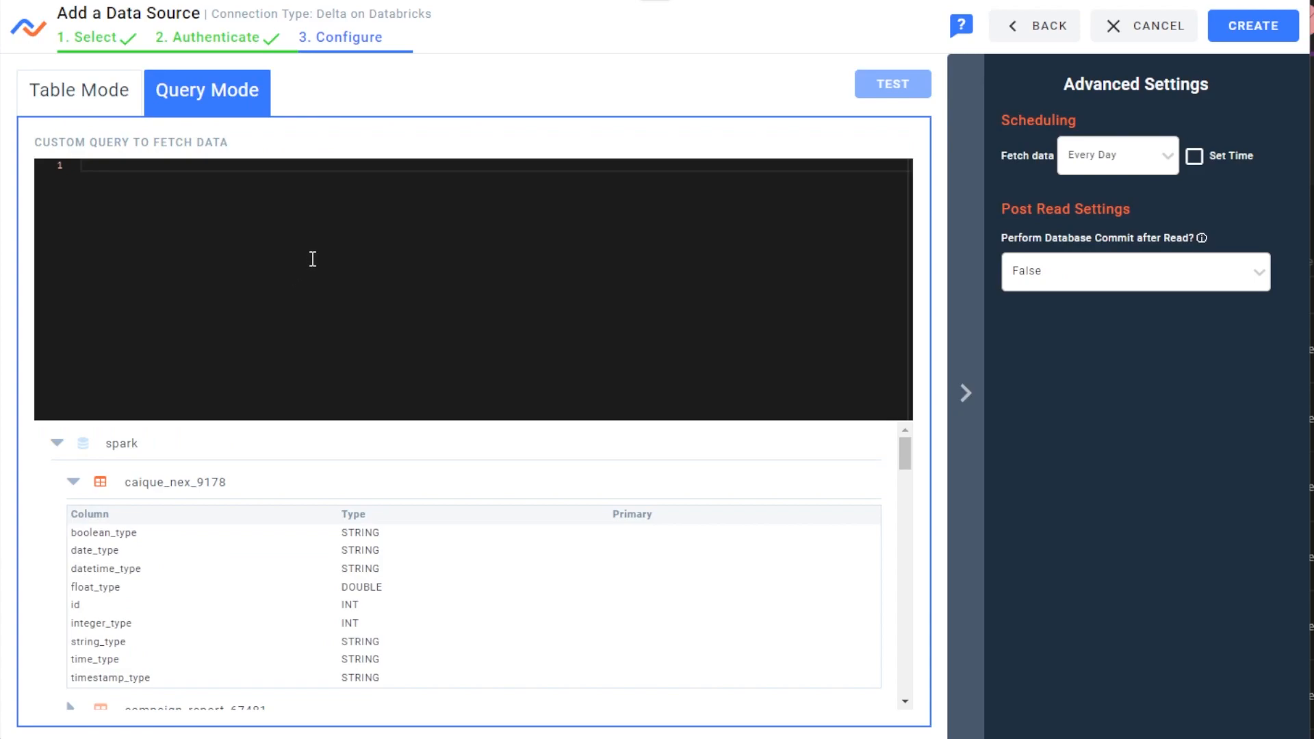
type("select * from jack_asdf;")
scroll(205, 335, "down", 3)
scroll(211, 337, "down", 3)
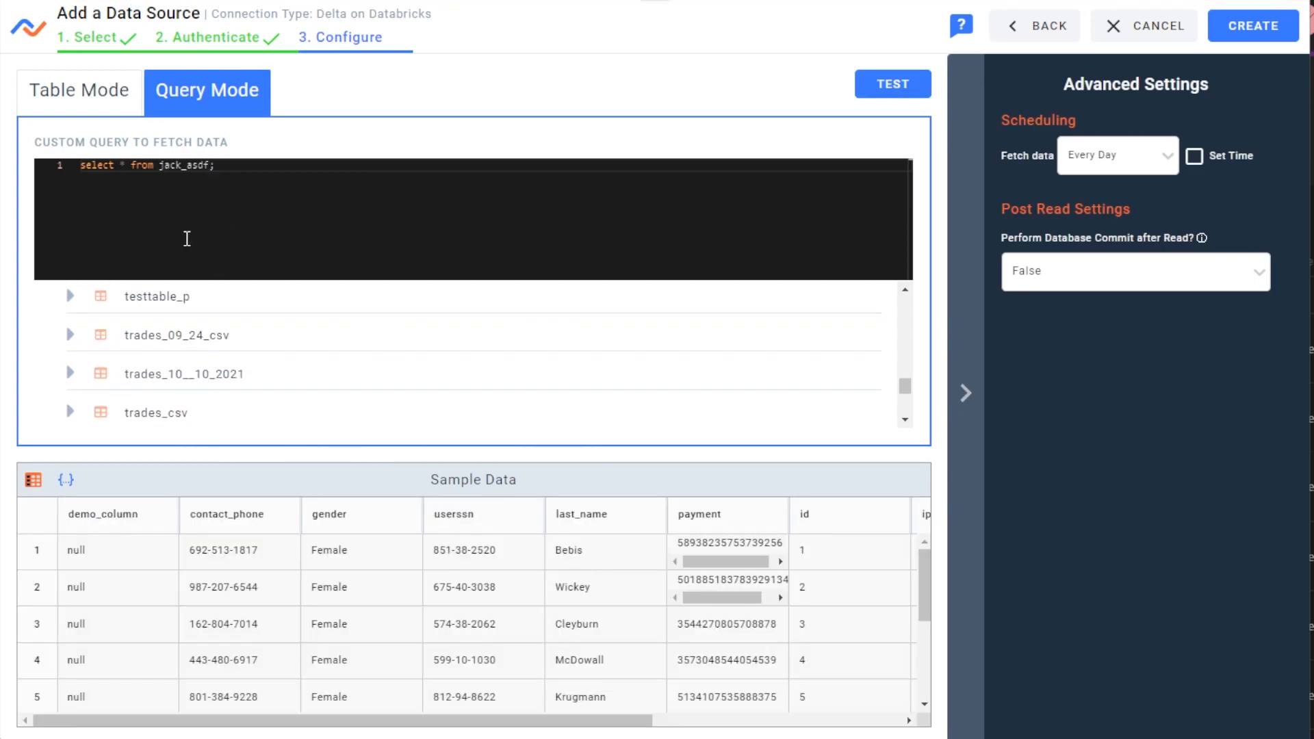
- Return to table-based selection, select the jack_asdf table in the spark database, and test it for sample data
left_click(96, 110)
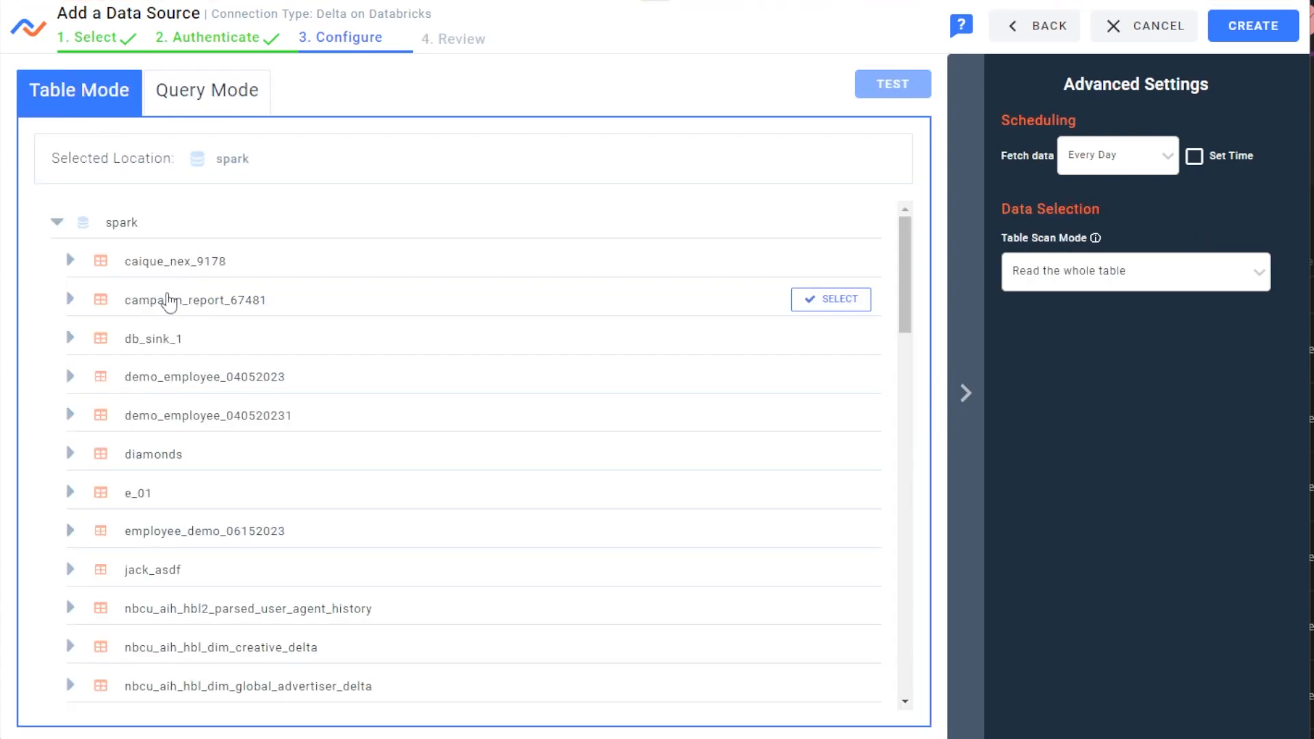
left_click(169, 301)
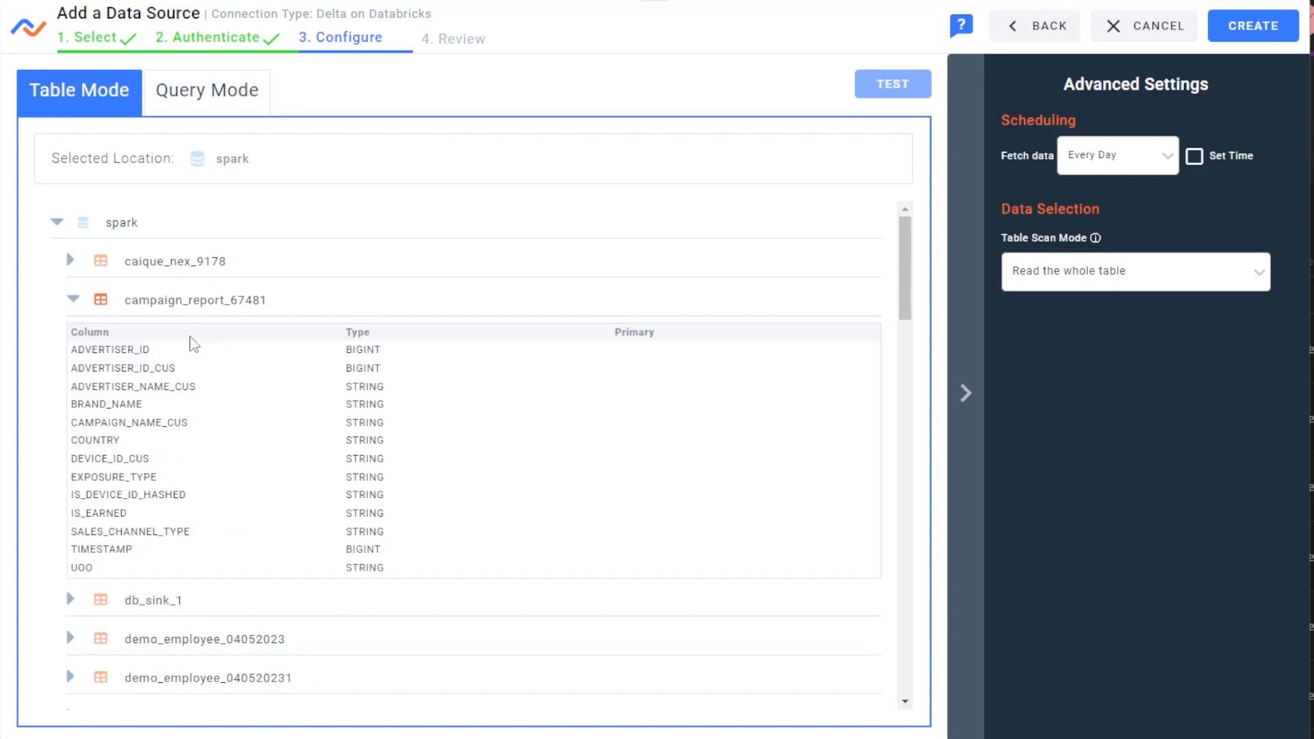
scroll(711, 411, "down", 5)
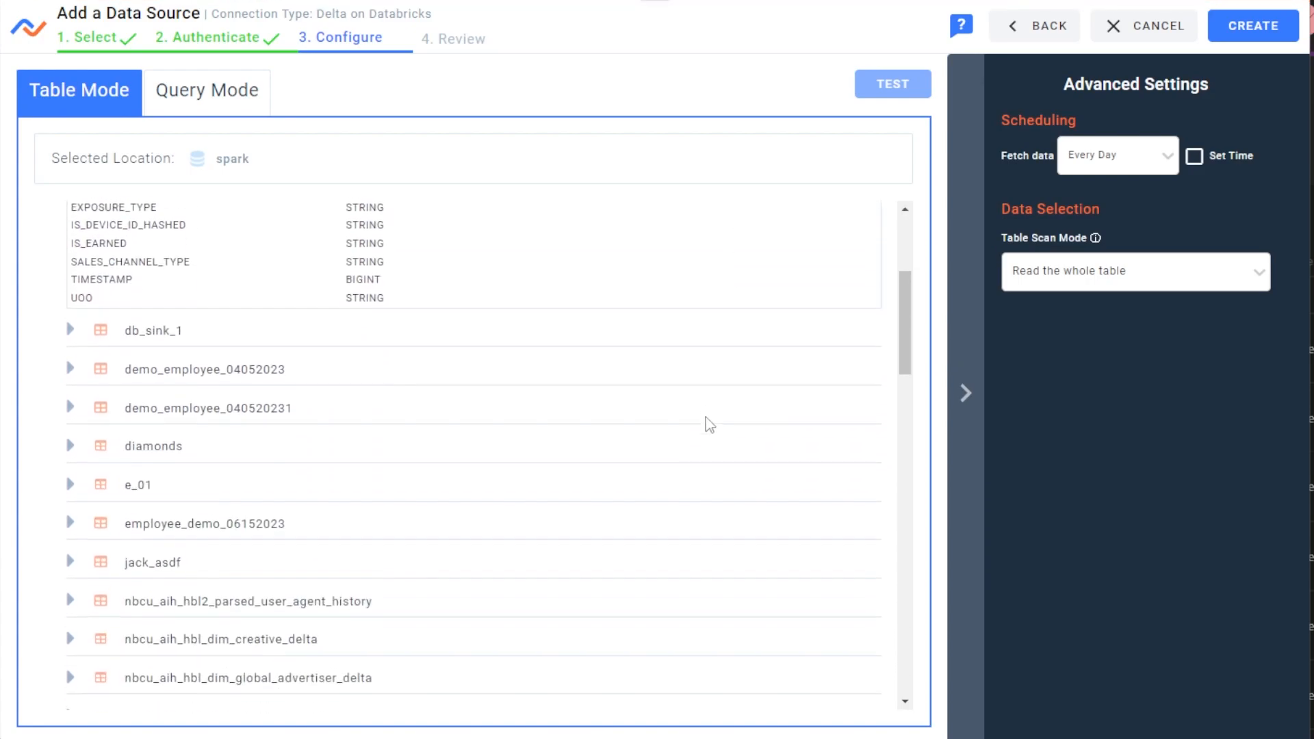
left_click(814, 372)
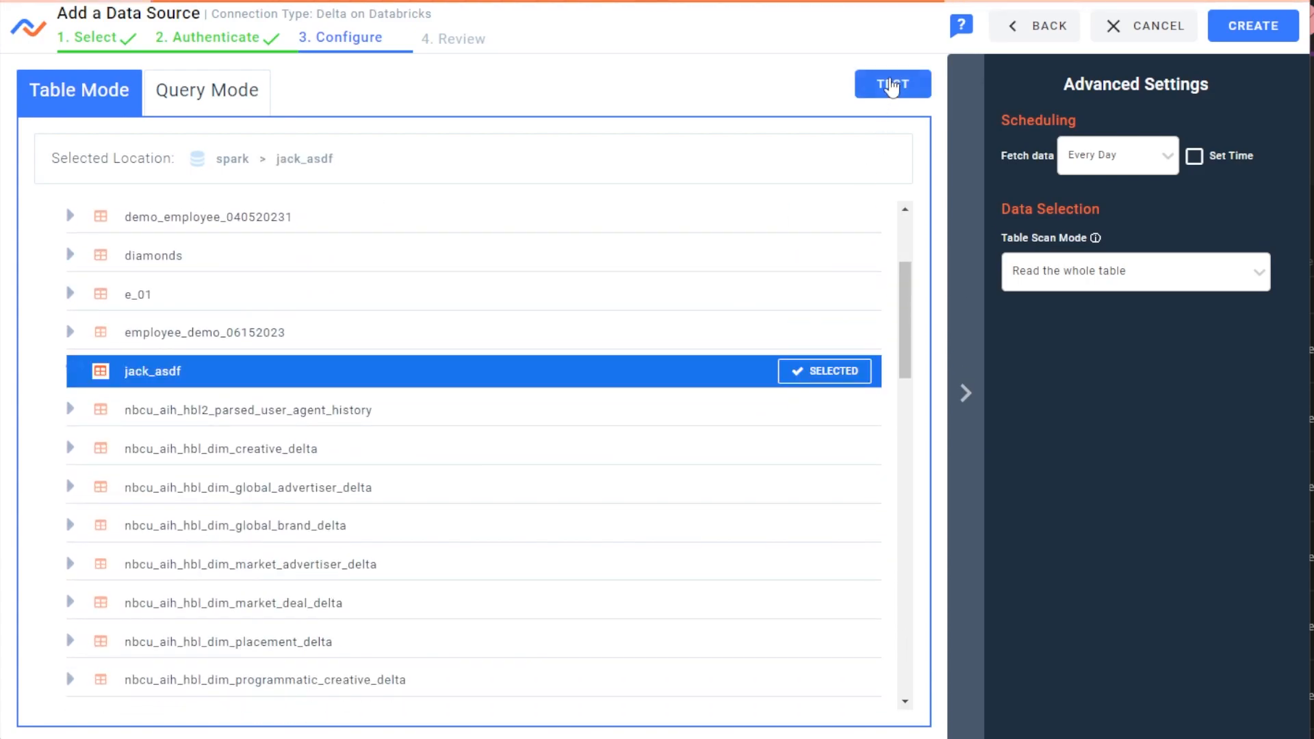
left_click(890, 83)
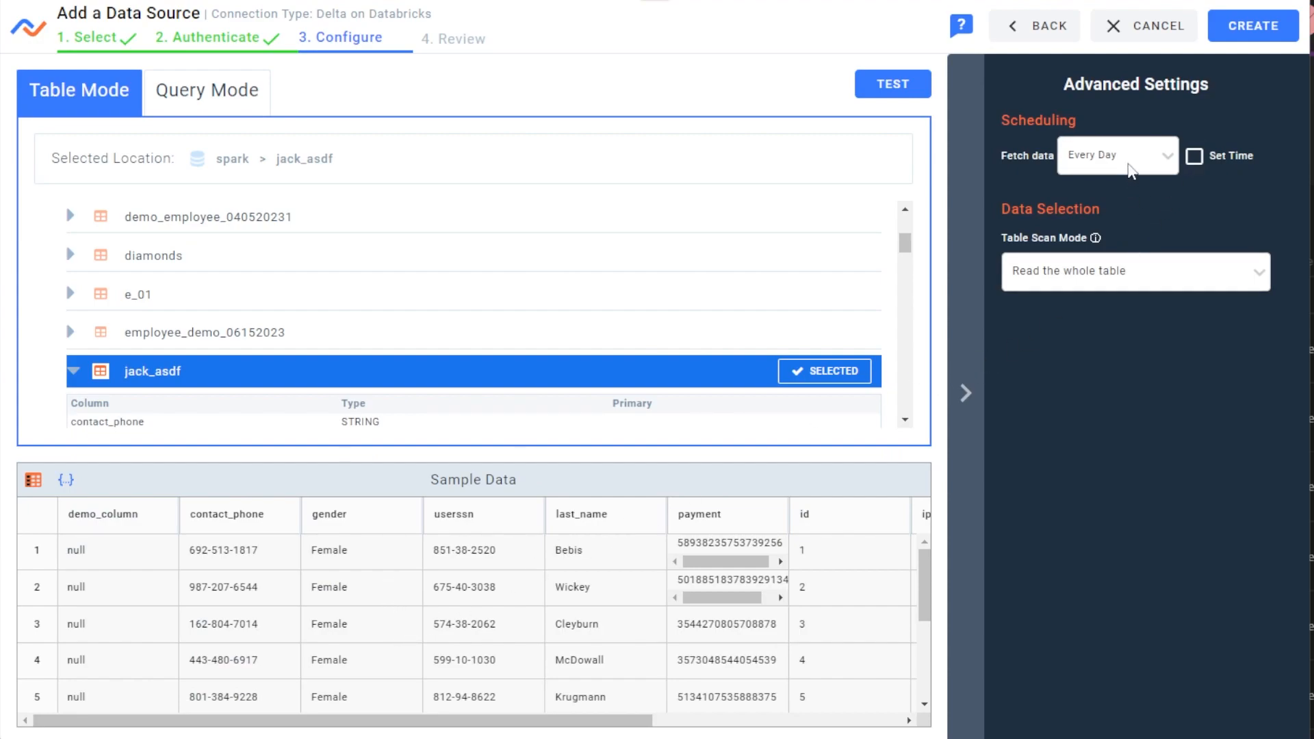
- Check the fetch schedule choices, keep Every Day, and create the data source
left_click(1131, 170)
left_click(1131, 170)
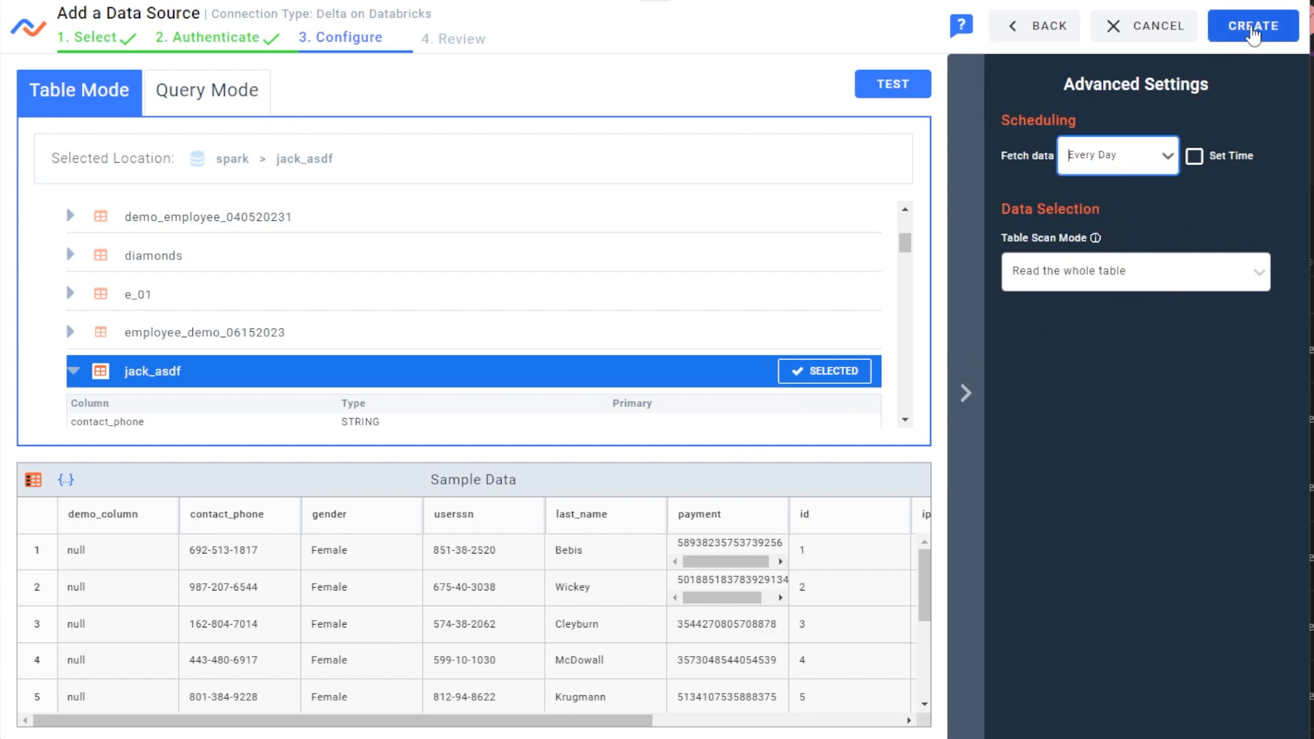
left_click(1253, 28)
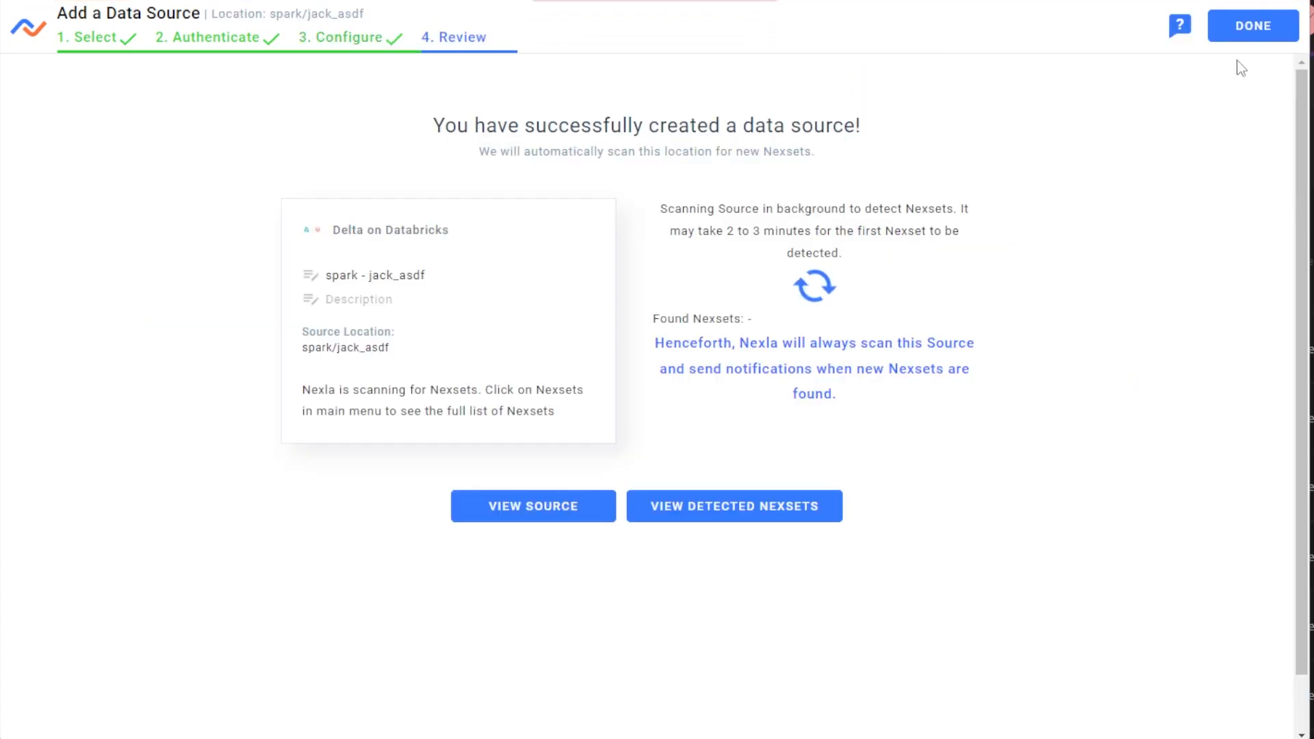
left_click(1253, 26)
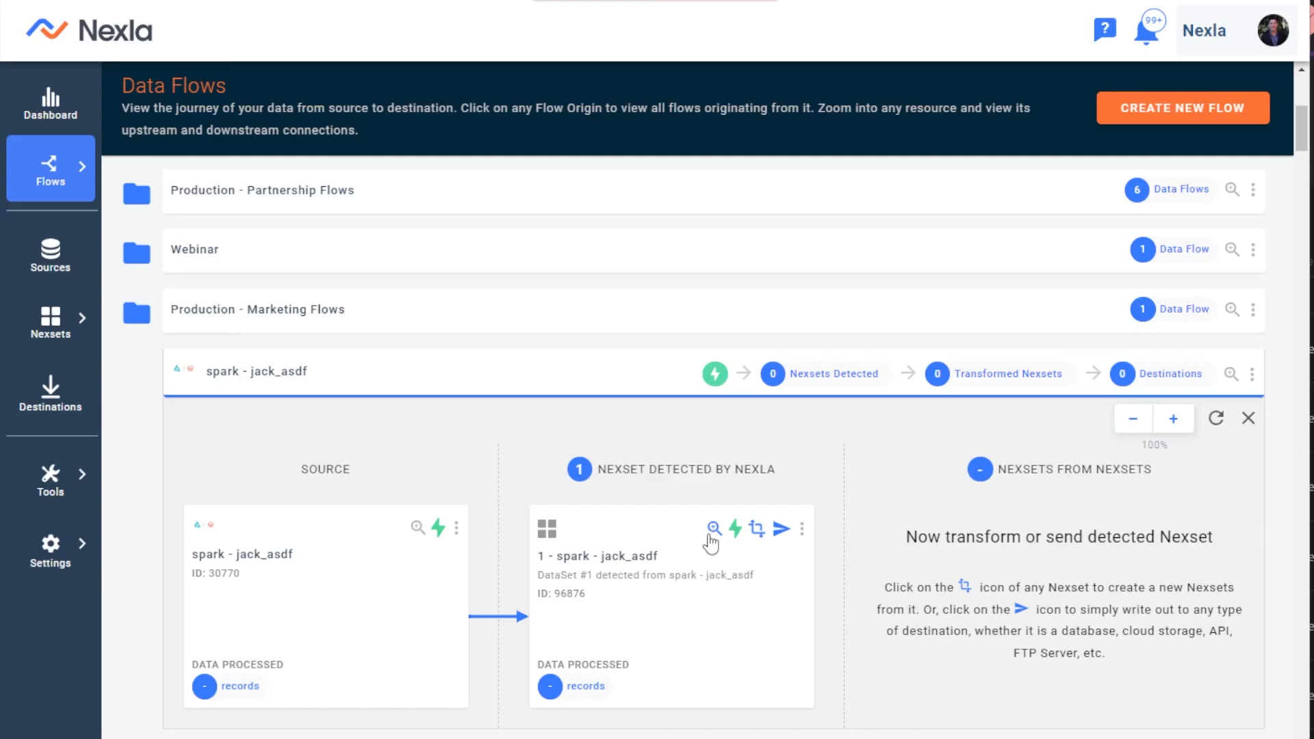
- Open the details of the Nexset detected from spark - jack_asdf and examine its schema and sample records
left_click(711, 542)
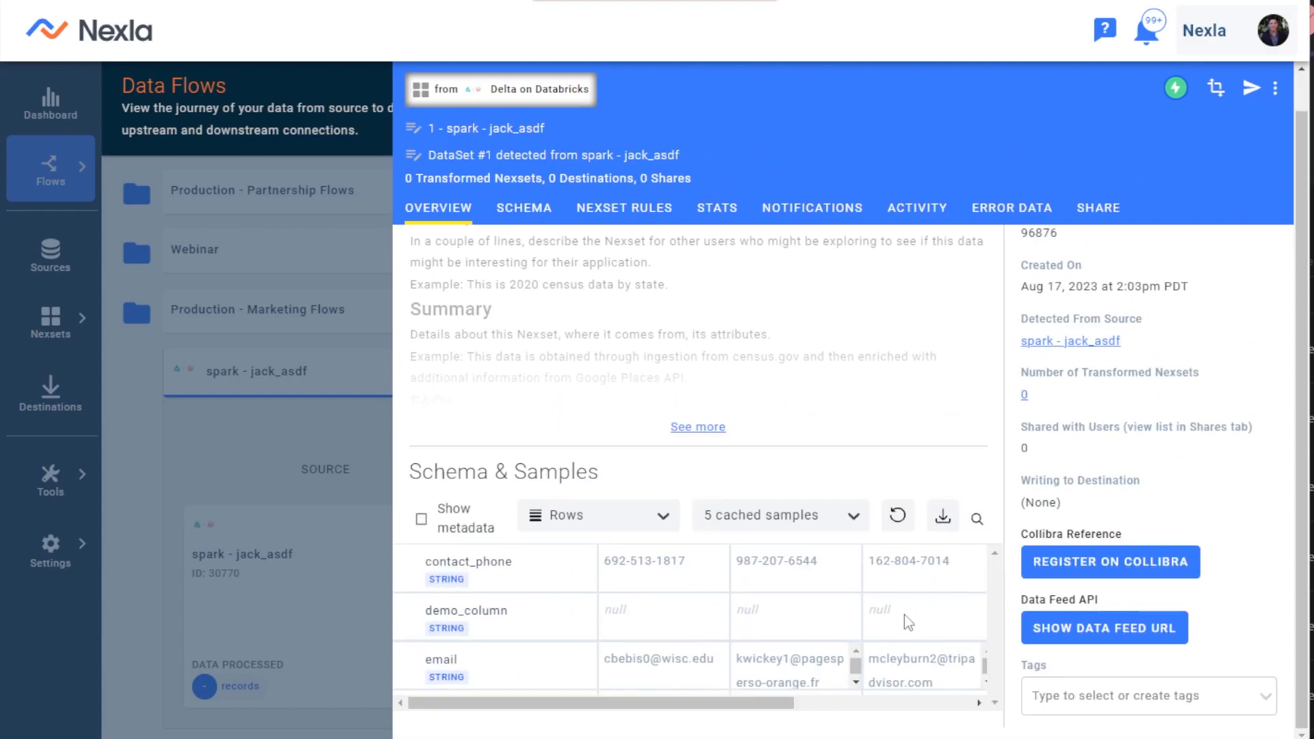
scroll(999, 585, "down", 1)
scroll(999, 585, "down", 5)
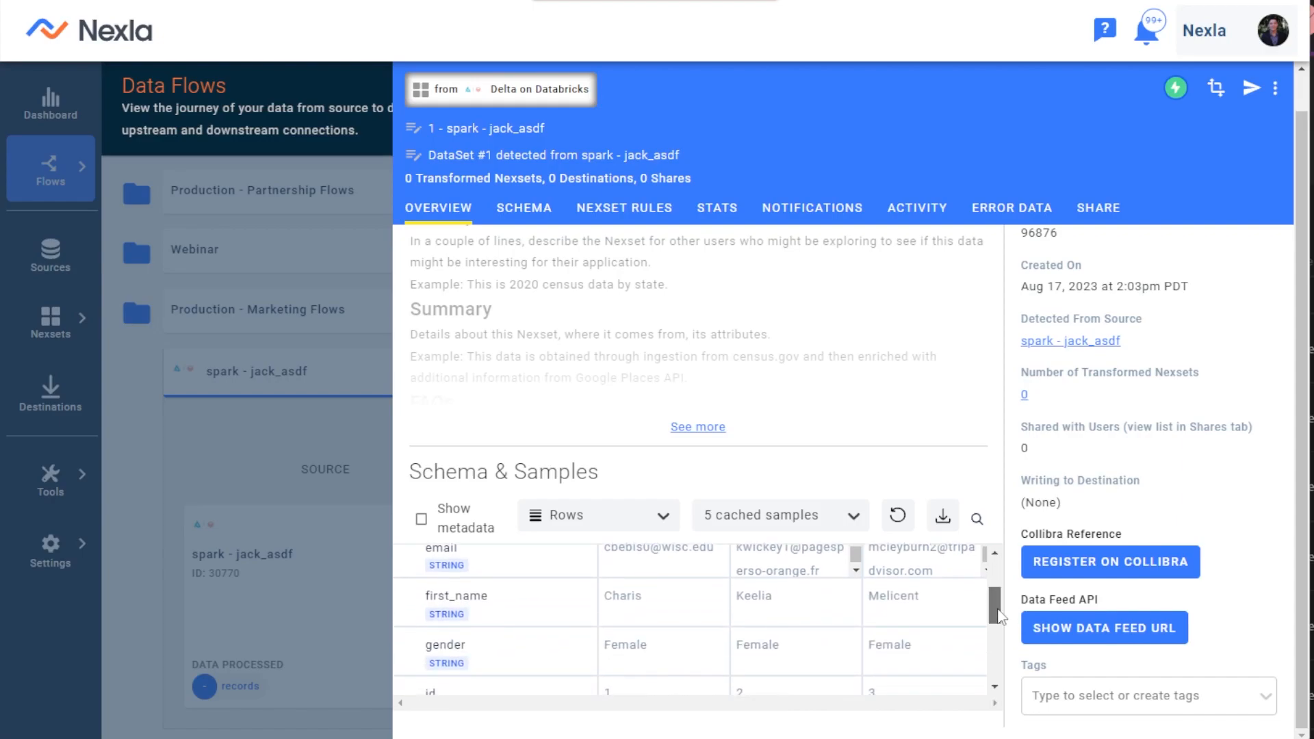
scroll(991, 639, "down", 3)
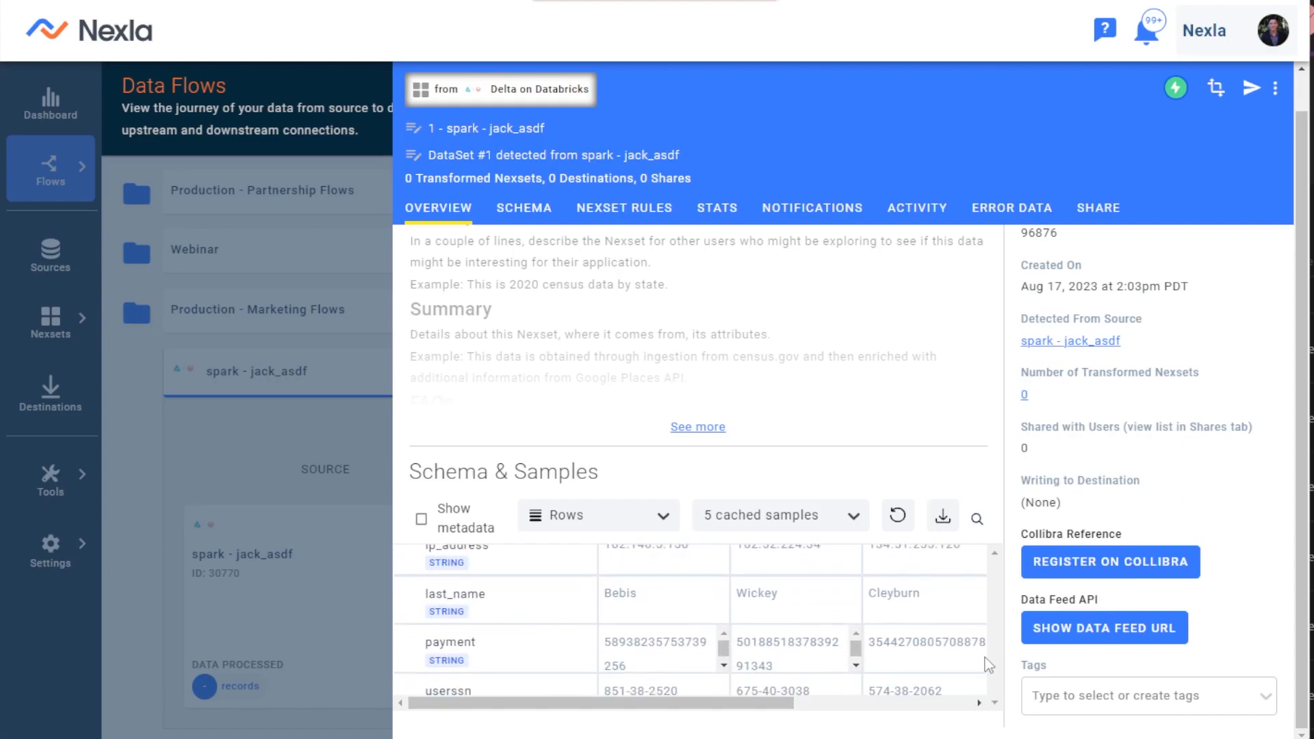
- Examine the detected Nexset's data sharing options and its full schema view
left_click(1090, 217)
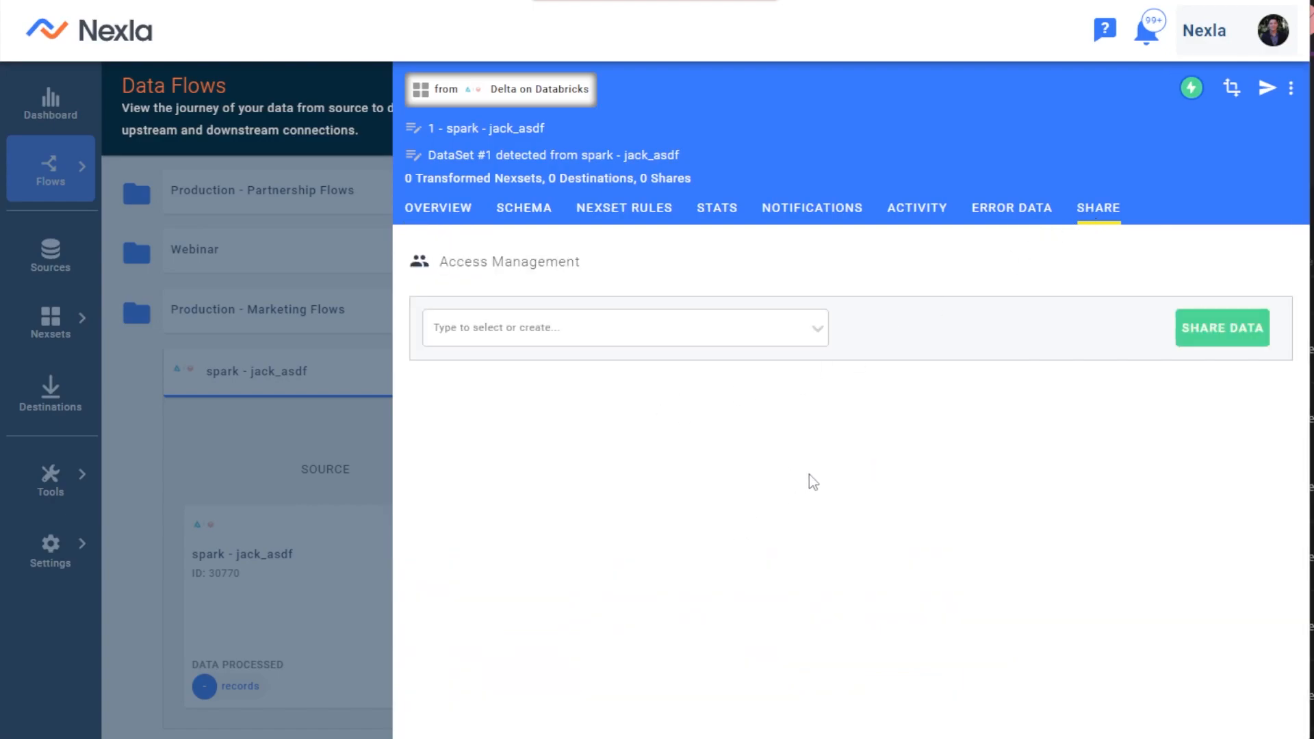
left_click(726, 341)
left_click(722, 342)
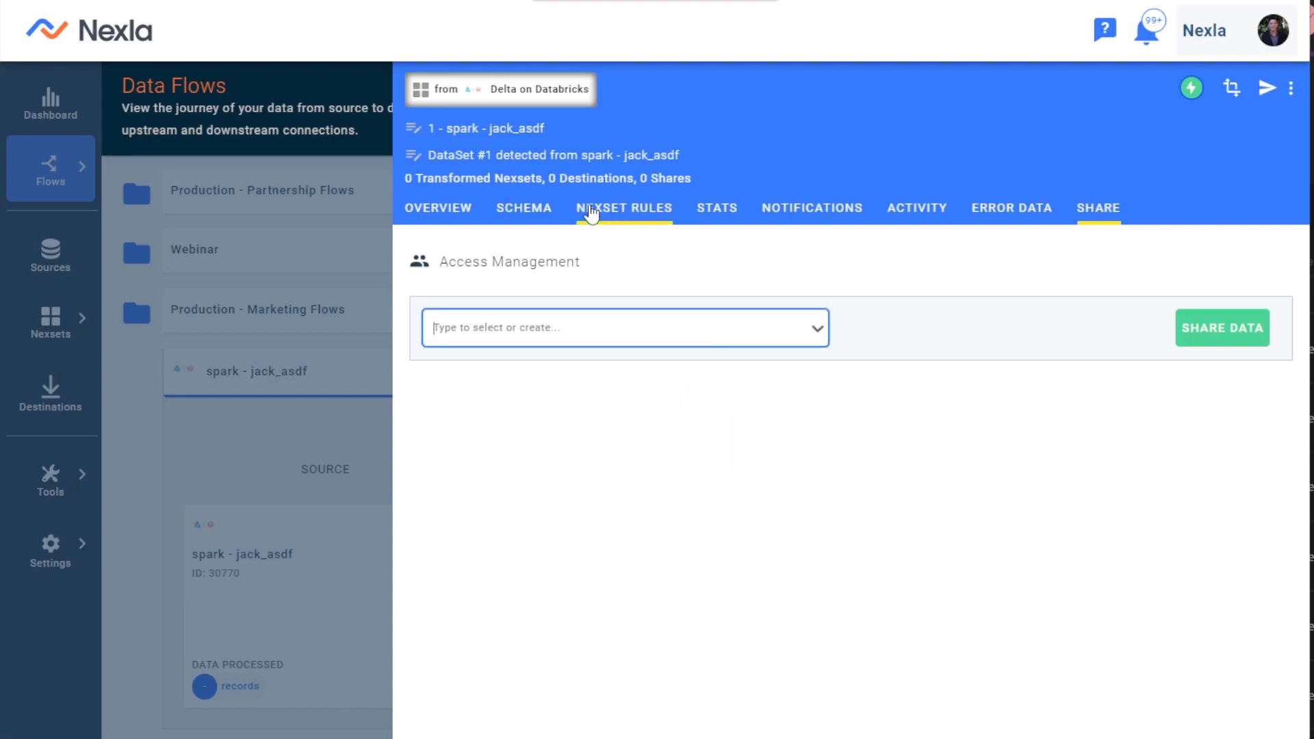
left_click(542, 210)
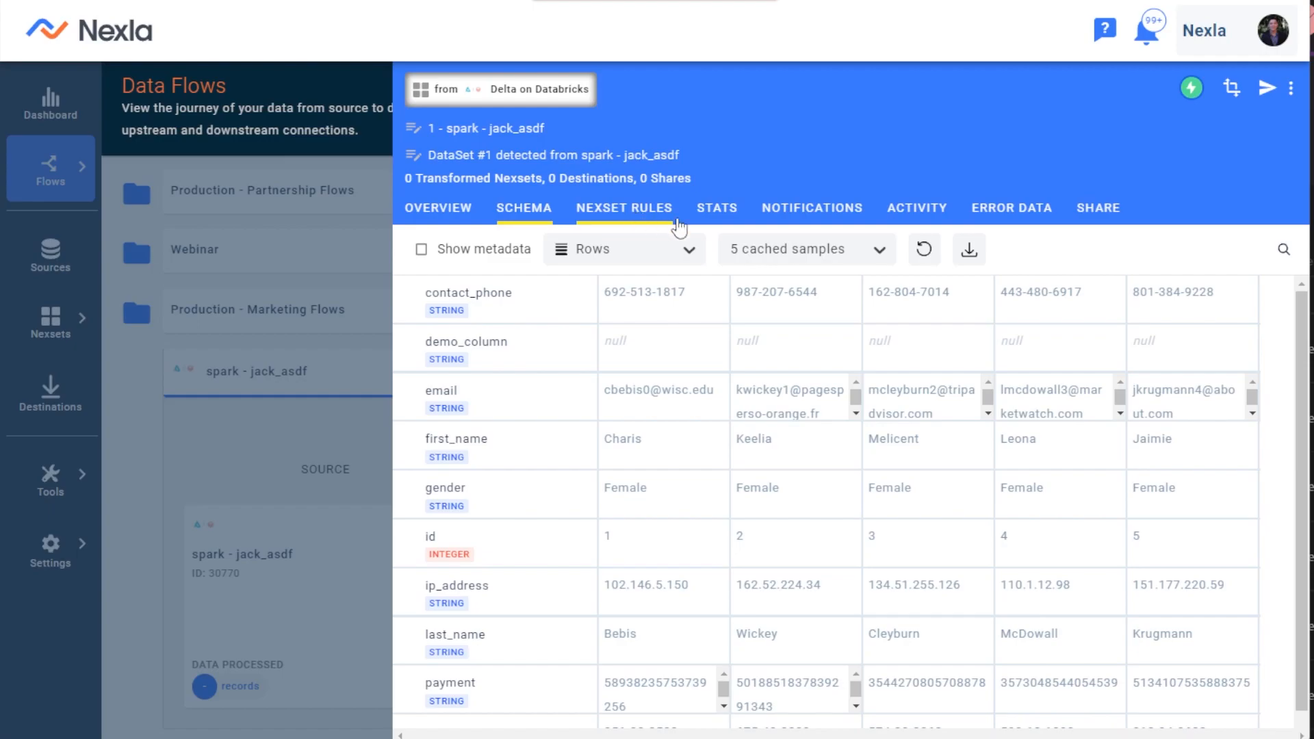
- Start a transformed Nexset from the detected one and pass all its input attributes through without modifying them
left_click(1230, 91)
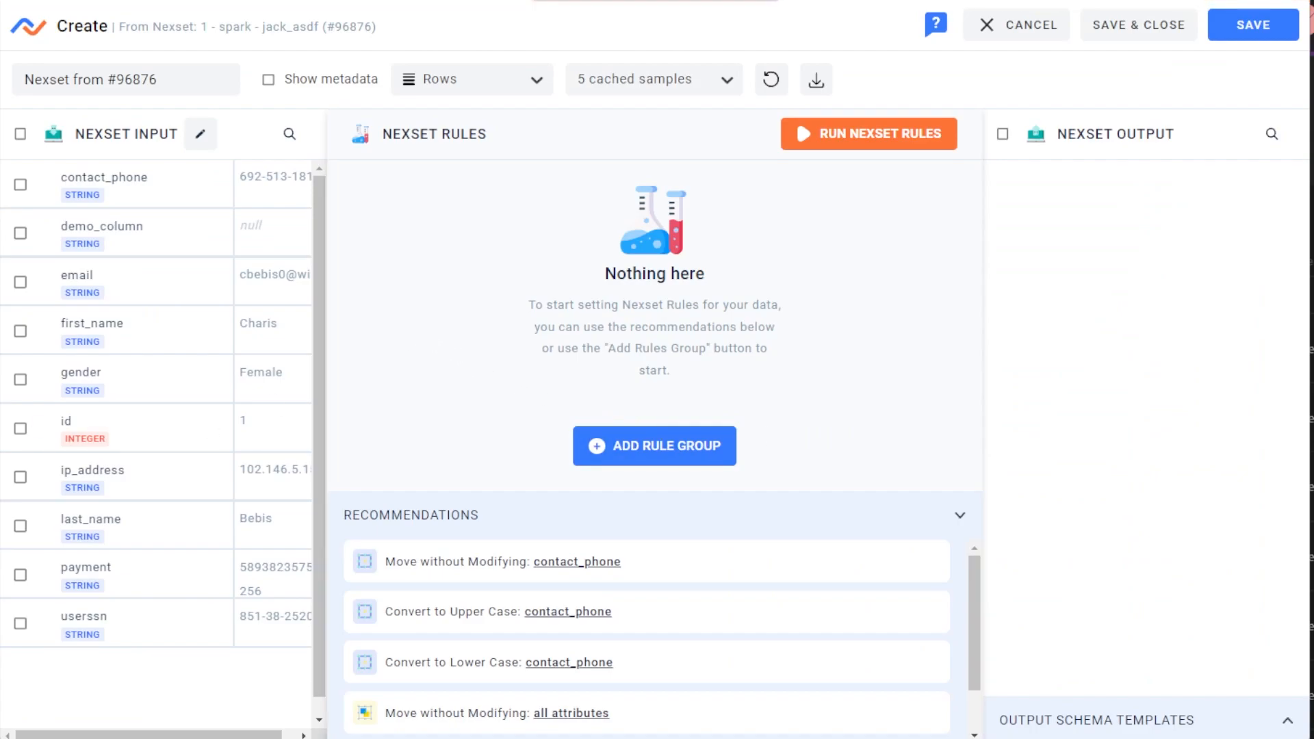
left_click(20, 134)
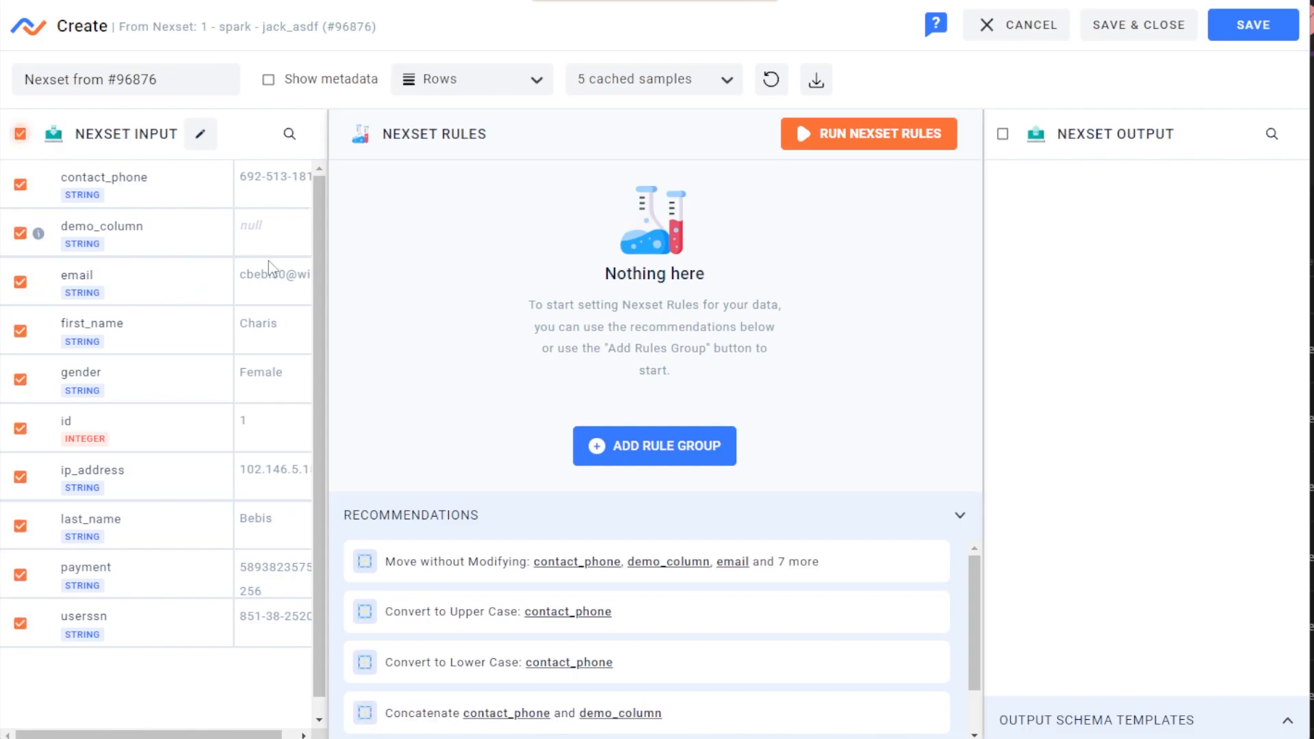
left_click(678, 560)
- Rename the contact_phone output attribute to phone and run the Nexset rules
left_click(754, 246)
left_click_drag(753, 246, 502, 269)
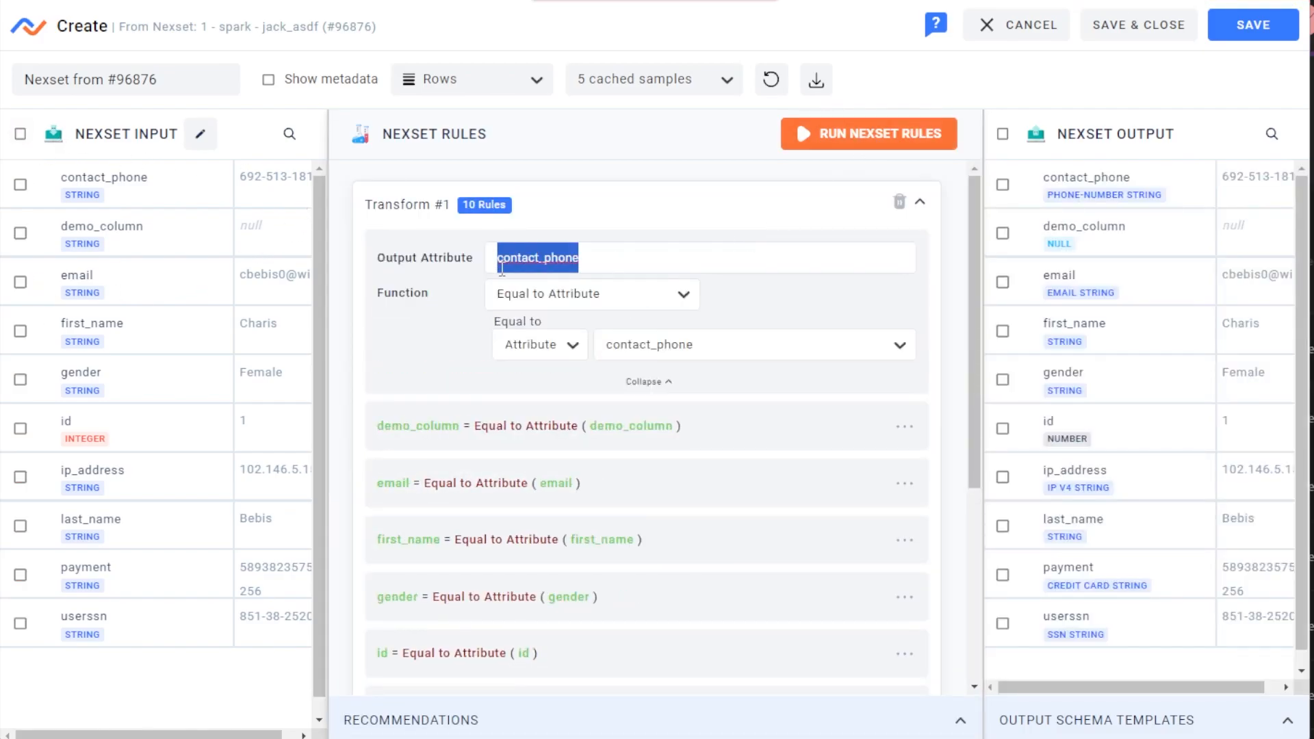
type("phone")
left_click(900, 137)
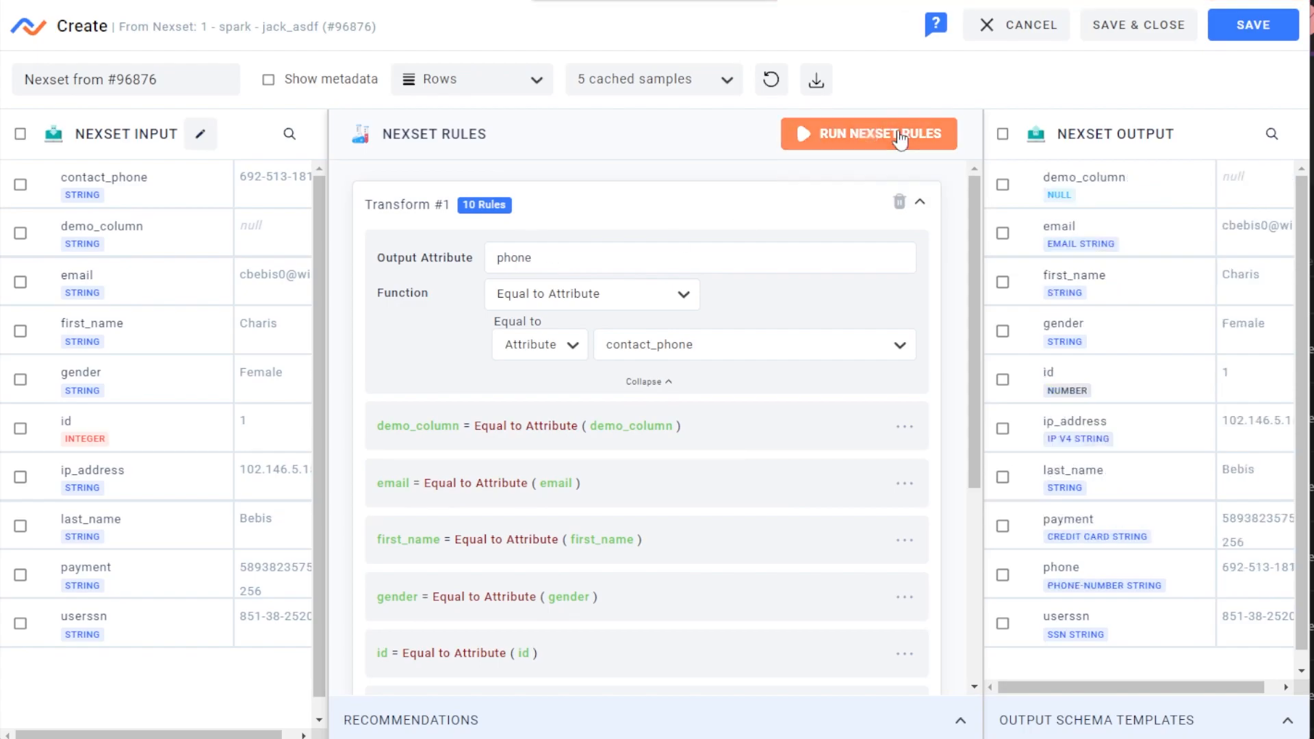
- Add another rule group below the existing attribute transforms in the Nexset rules
scroll(631, 375, "down", 2)
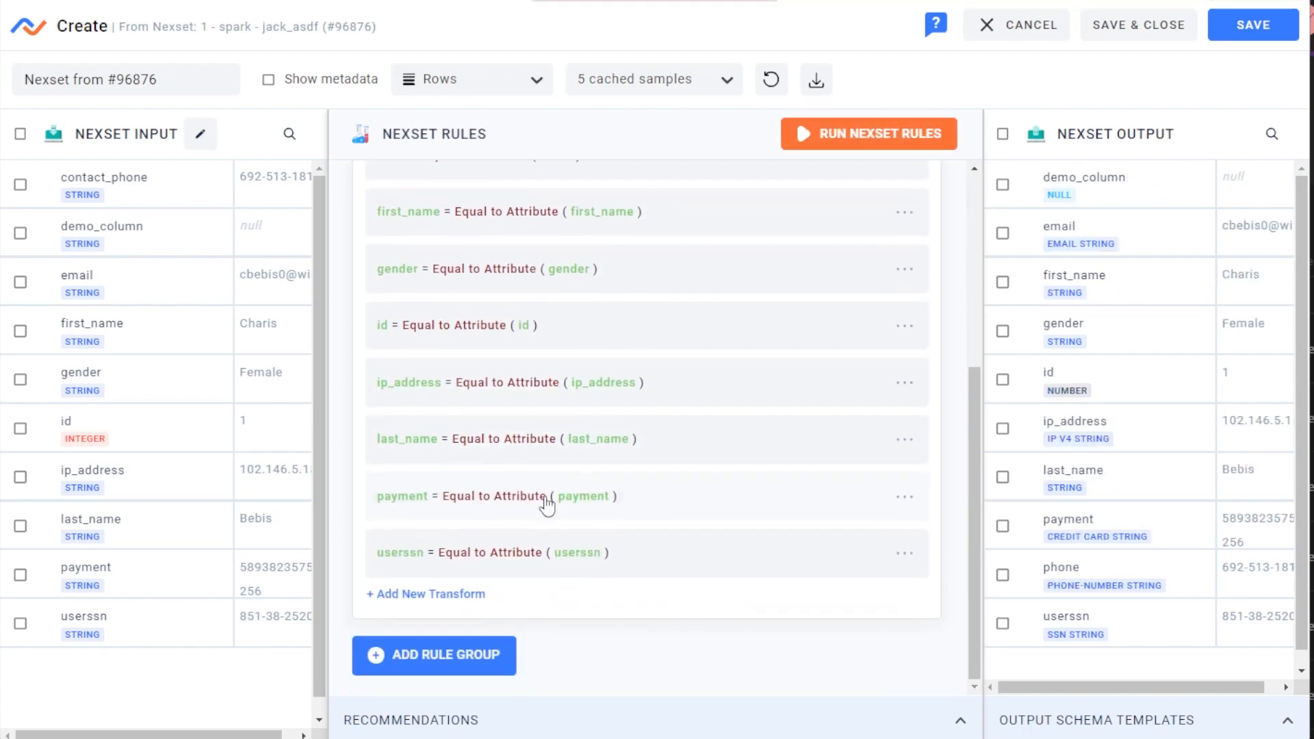
left_click(441, 654)
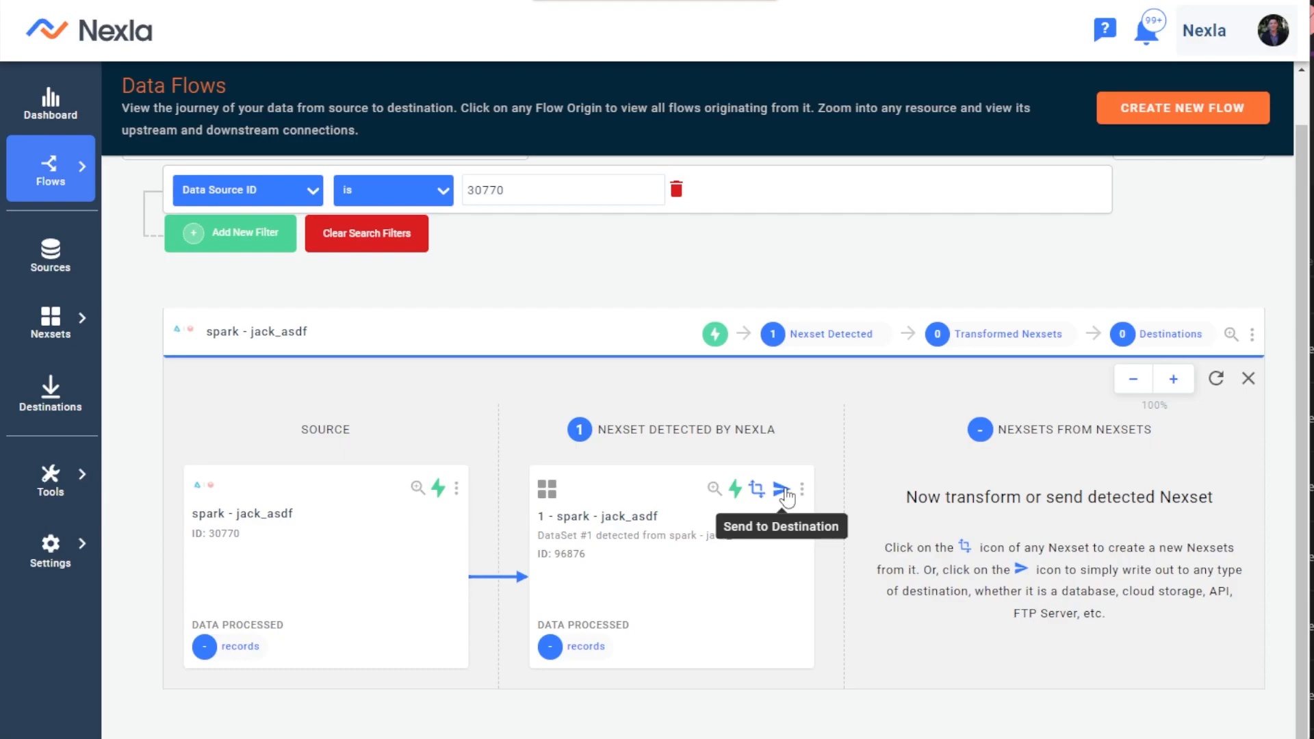
- Send the detected Nexset to a Delta on Databricks destination, authenticating with the delta-demo-2 credential
left_click(783, 491)
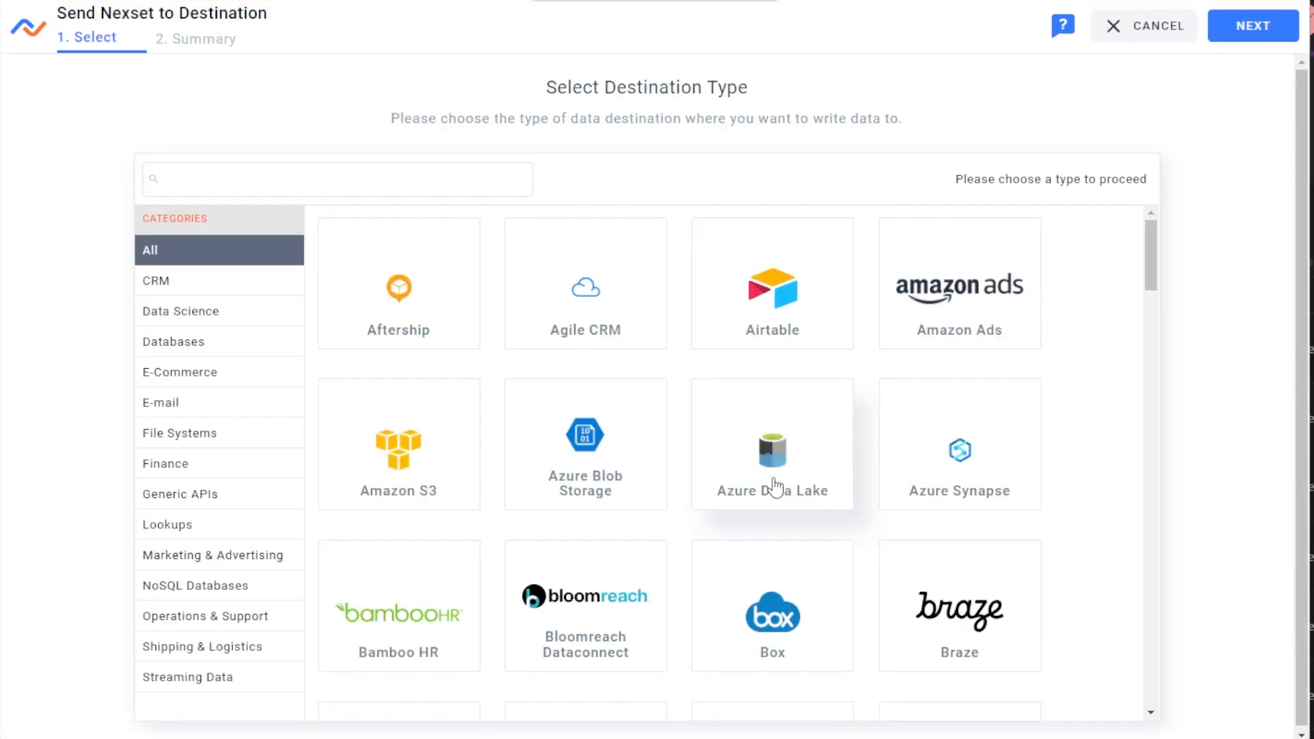
left_click(430, 183)
type("d")
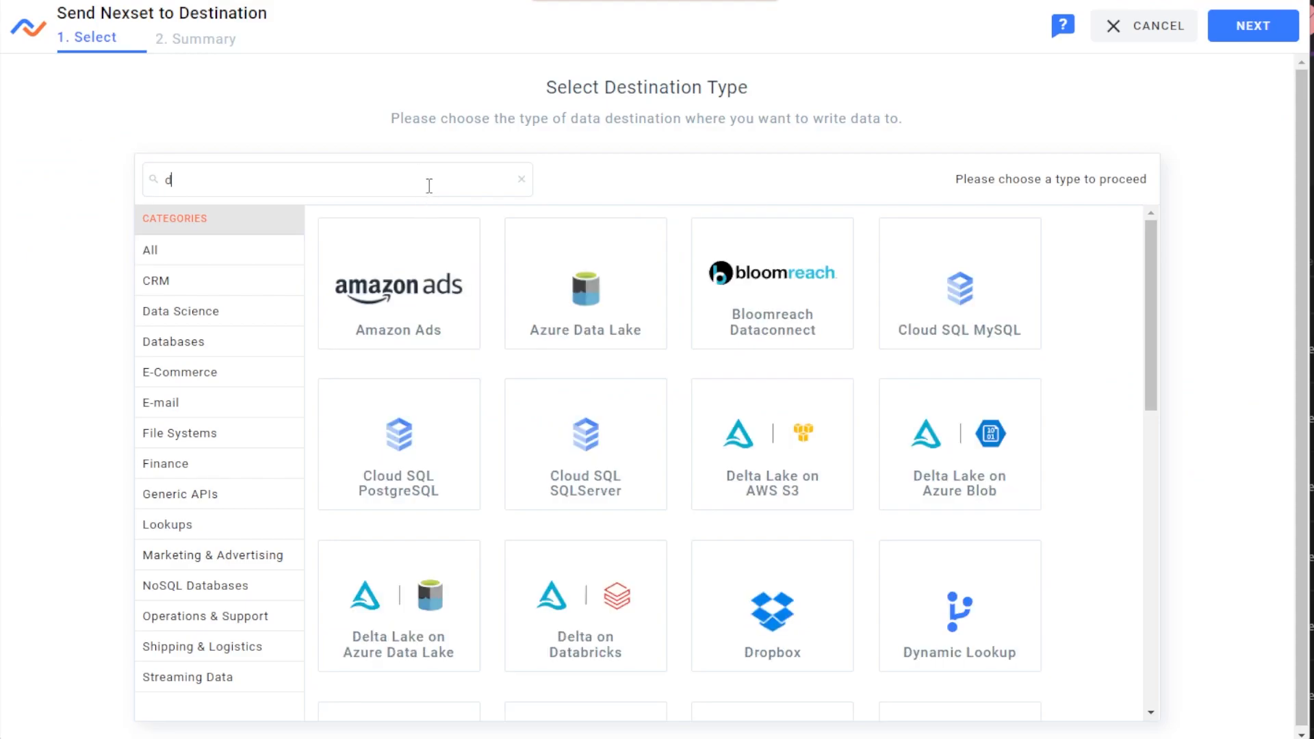
type("elt")
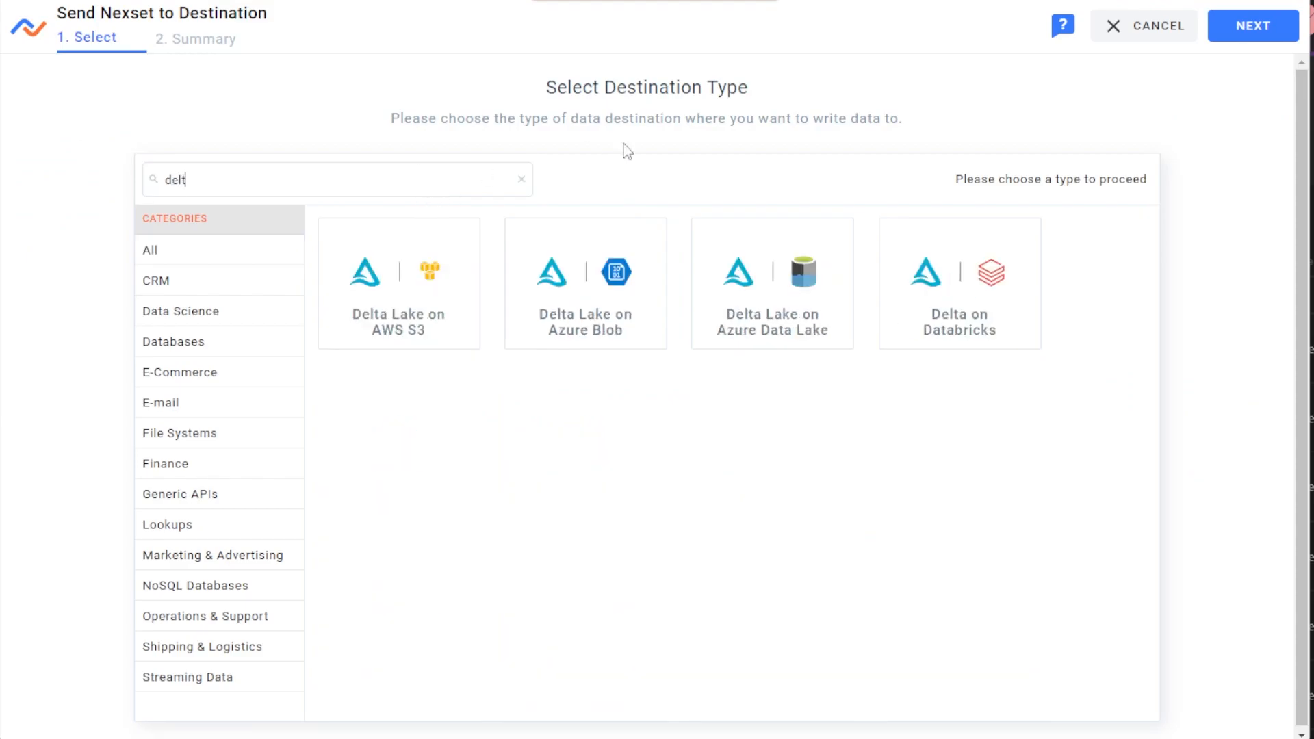
left_click(966, 291)
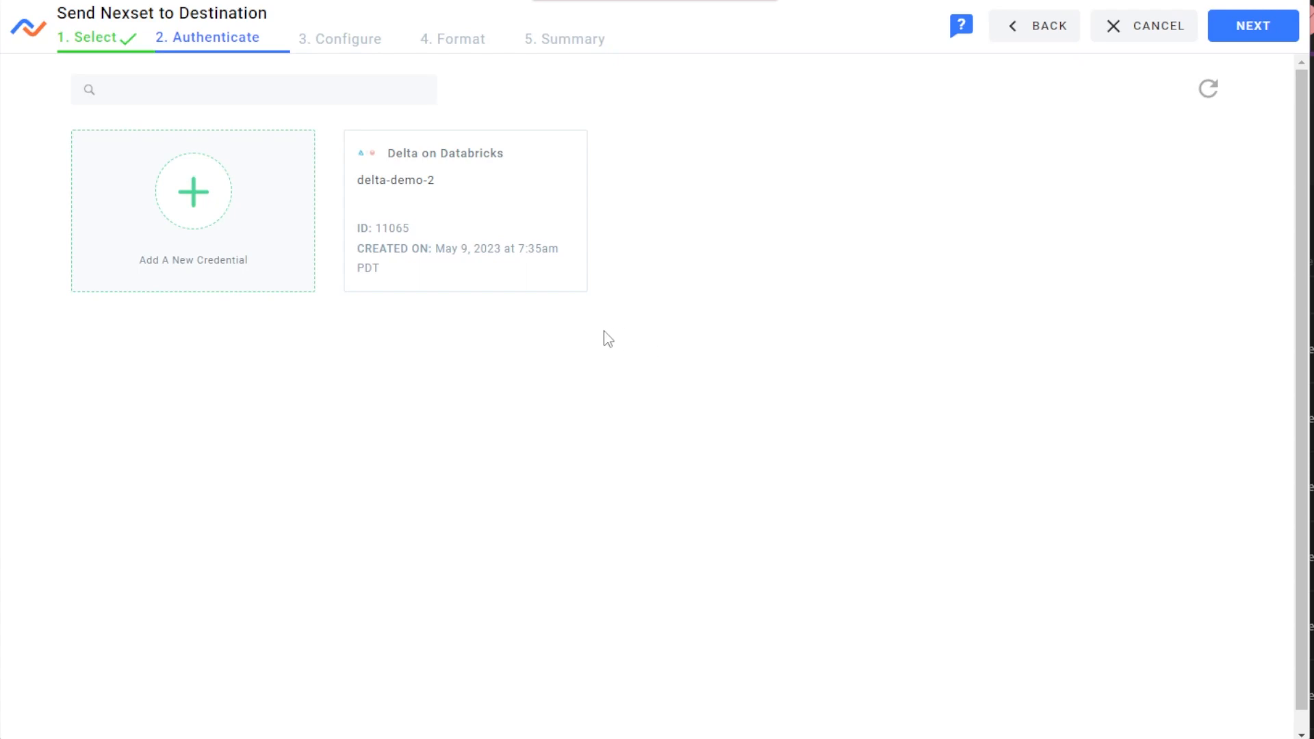
left_click(490, 253)
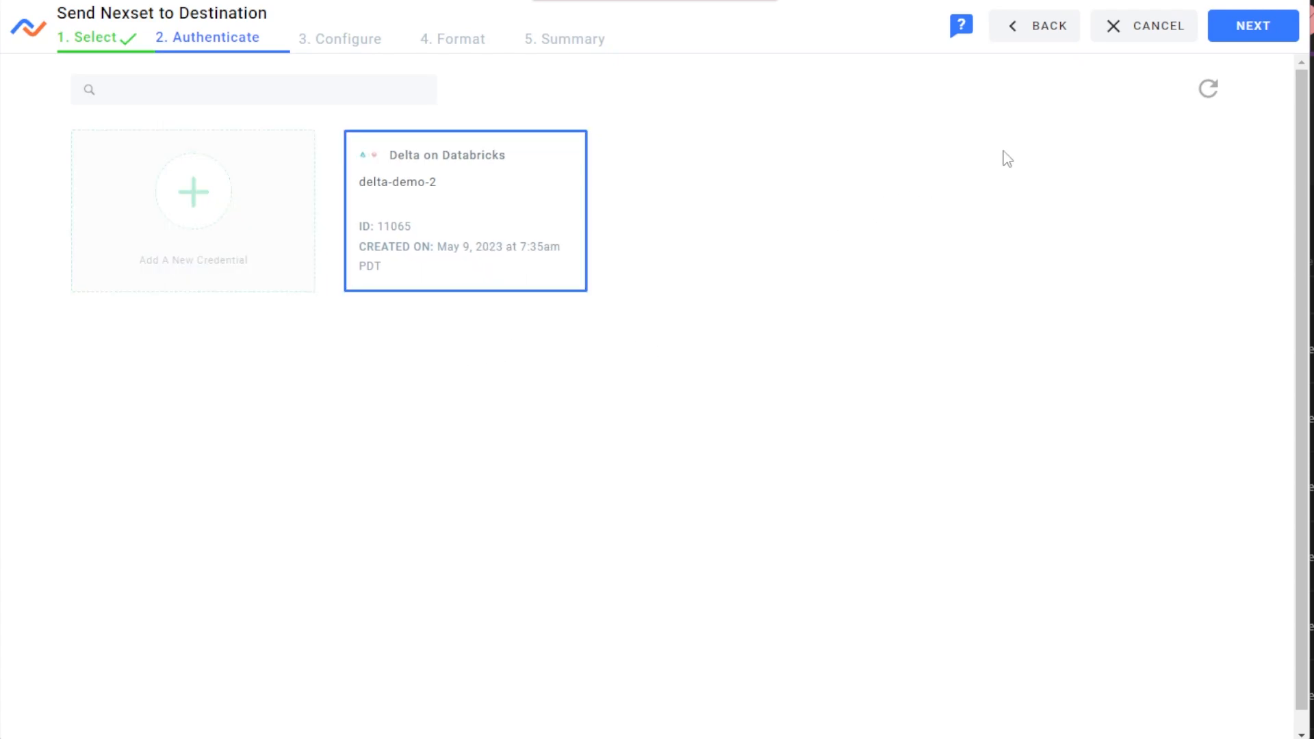
left_click(1255, 38)
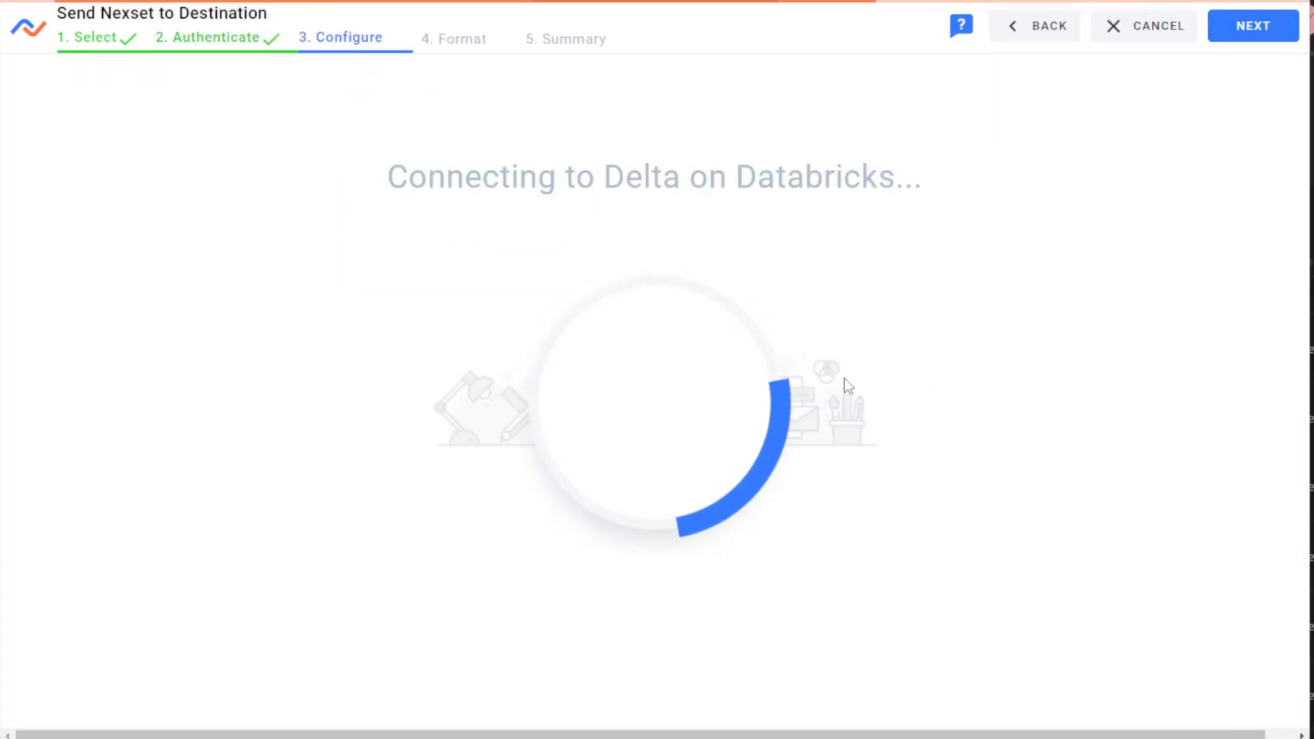
- Choose to create a new table in the spark database as the destination and proceed to its format settings
left_click(260, 193)
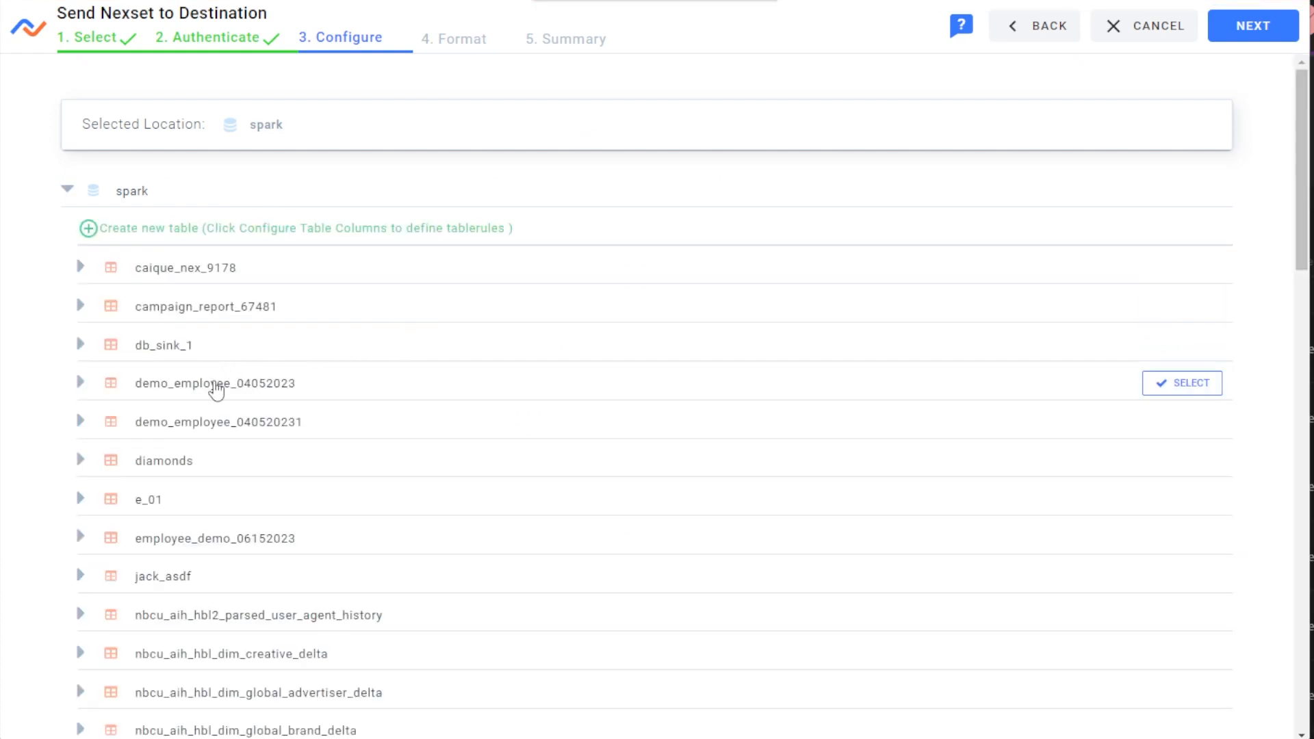
left_click(185, 471)
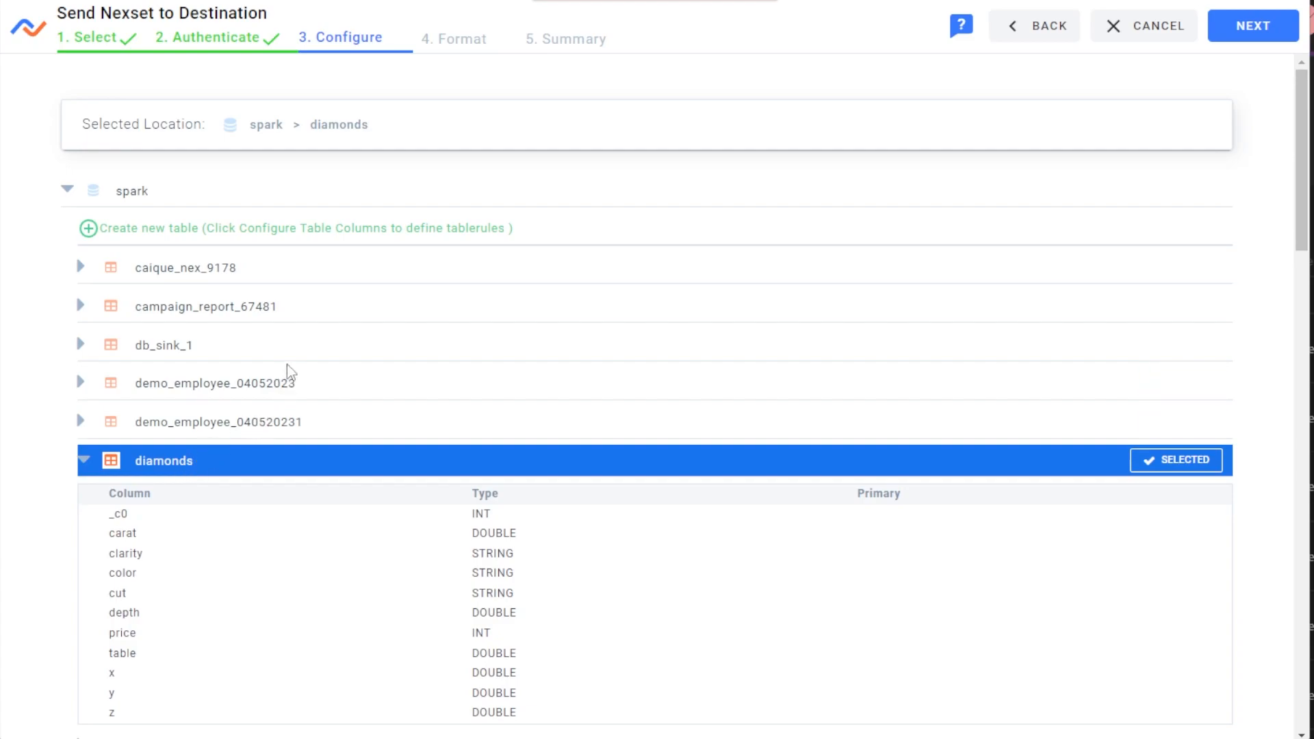
left_click(267, 233)
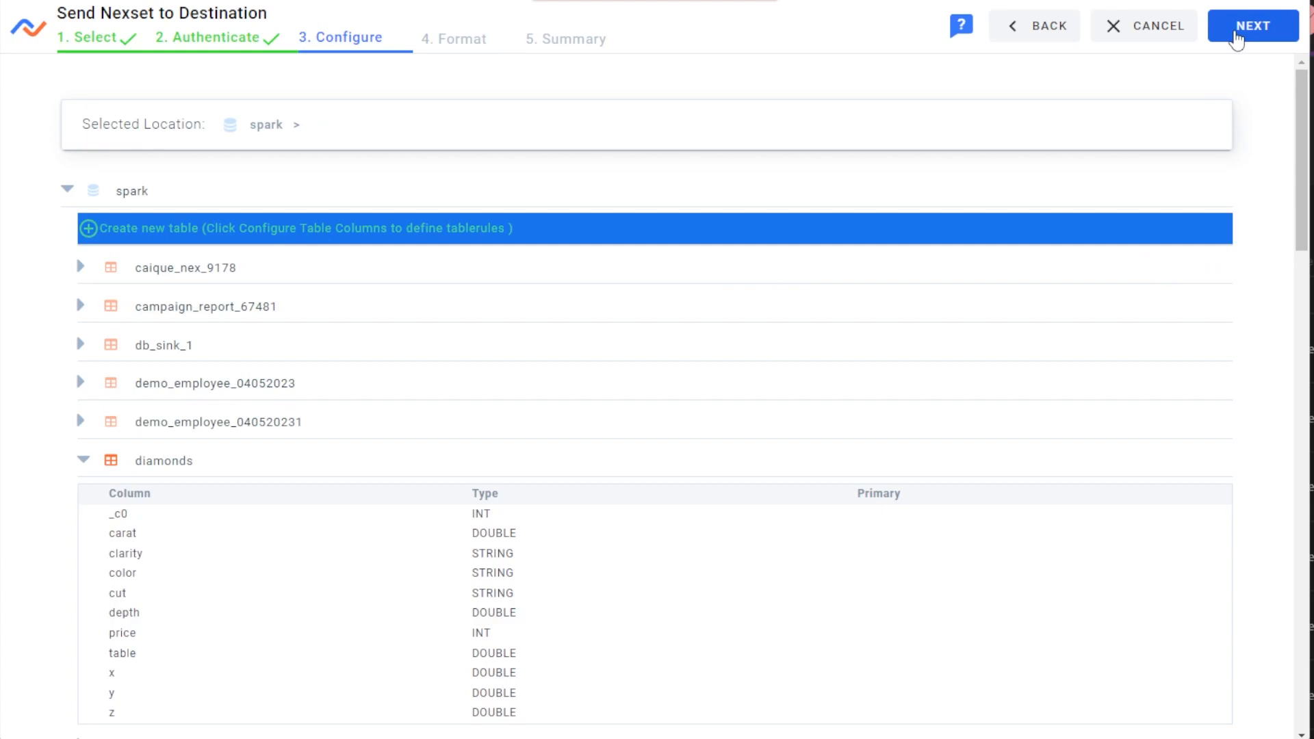
left_click(1237, 34)
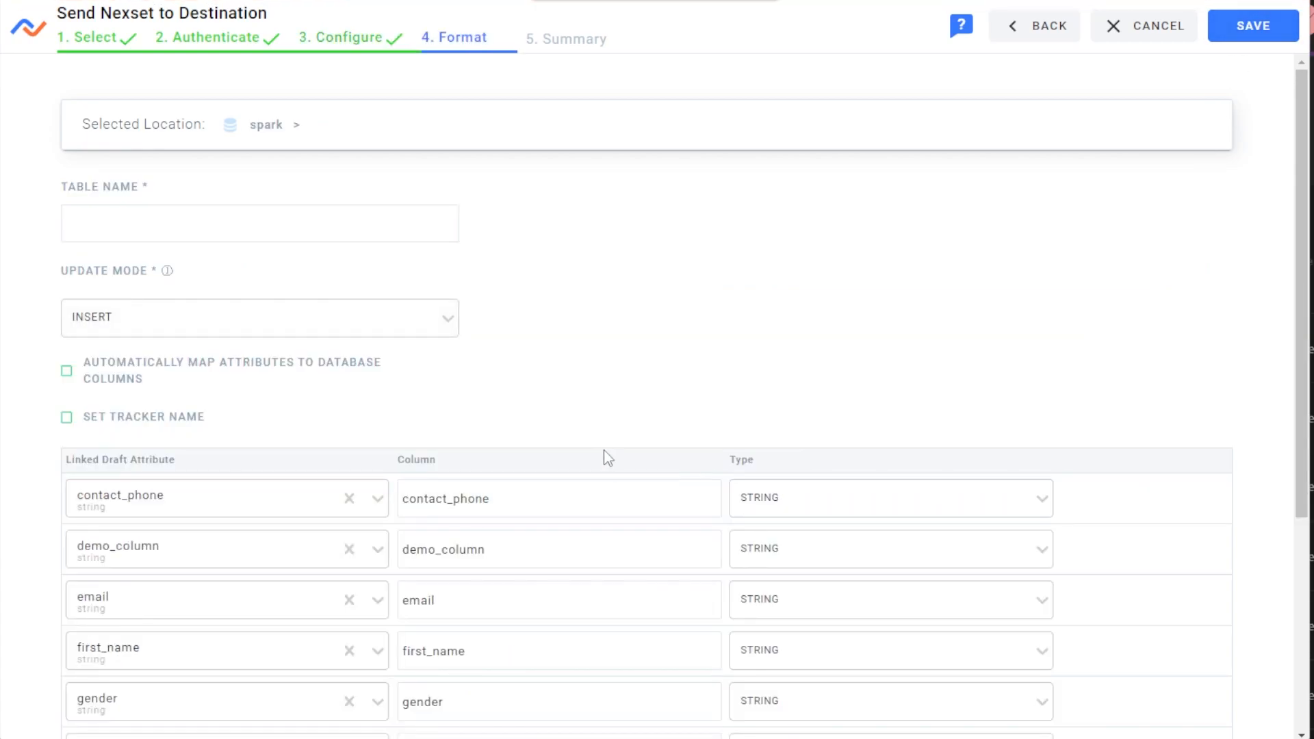
- Name the new destination table databricksdemo, keep the update mode at INSERT, and save and finish the destination
middle_click(623, 361)
middle_click(663, 378)
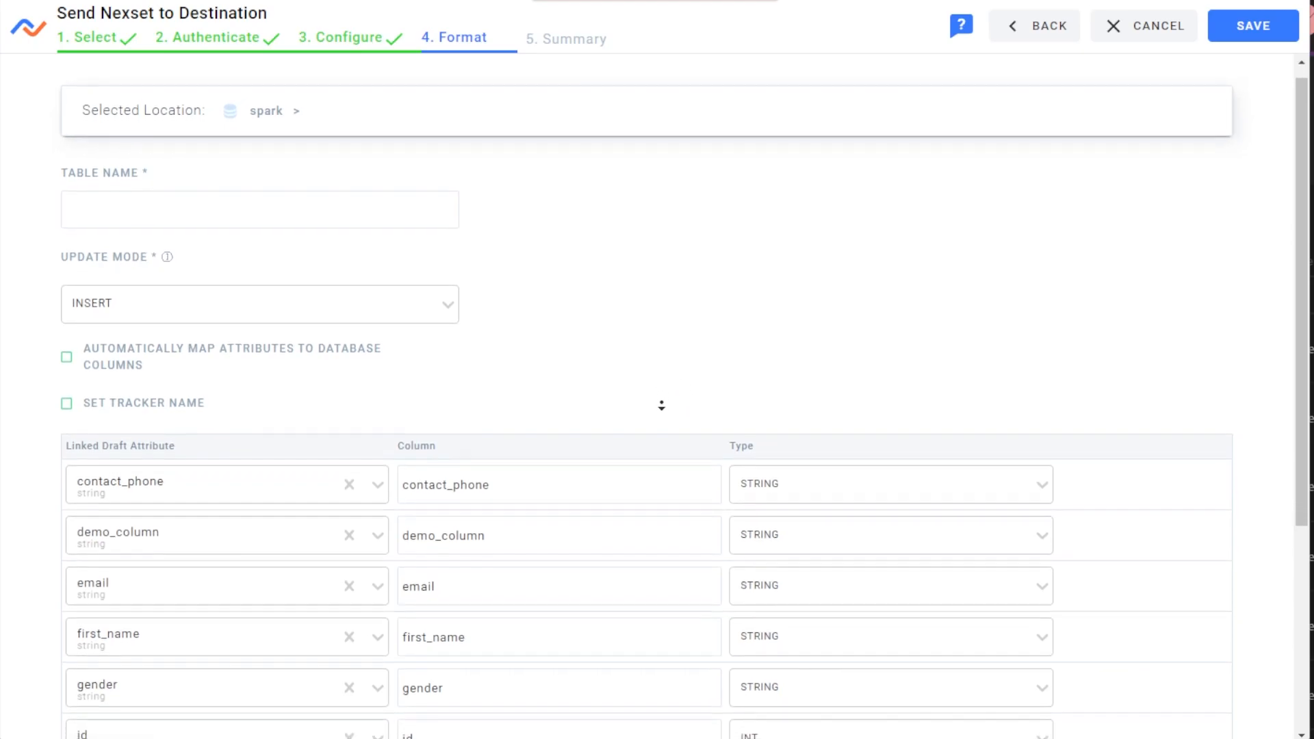
middle_click(660, 417)
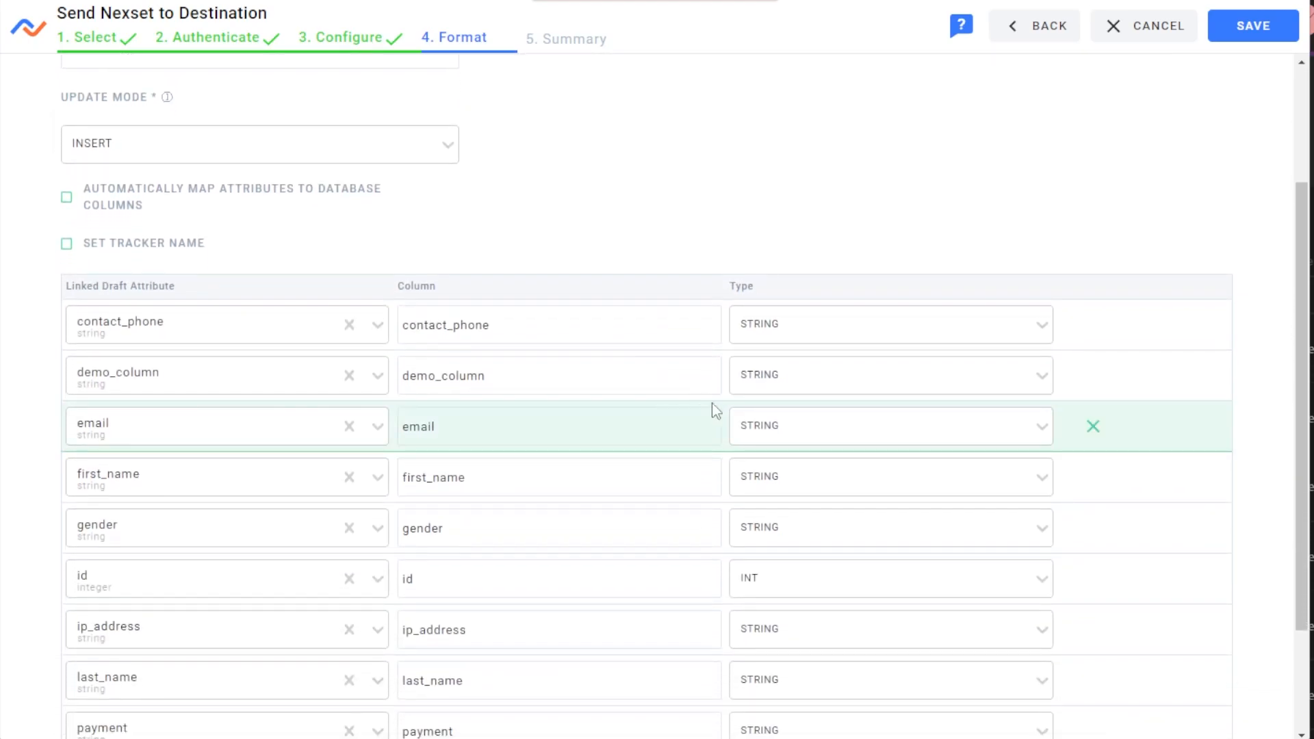
left_click(693, 538)
scroll(693, 479, "up", 3)
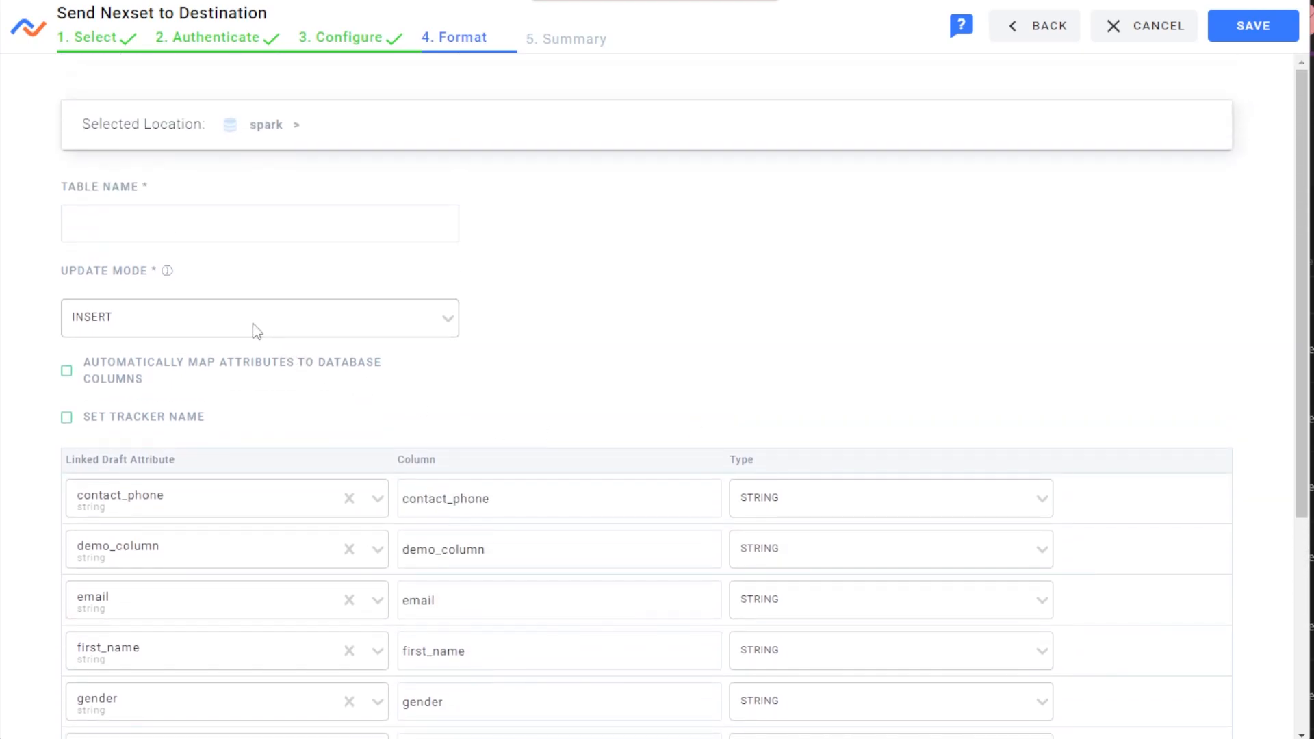
left_click(258, 332)
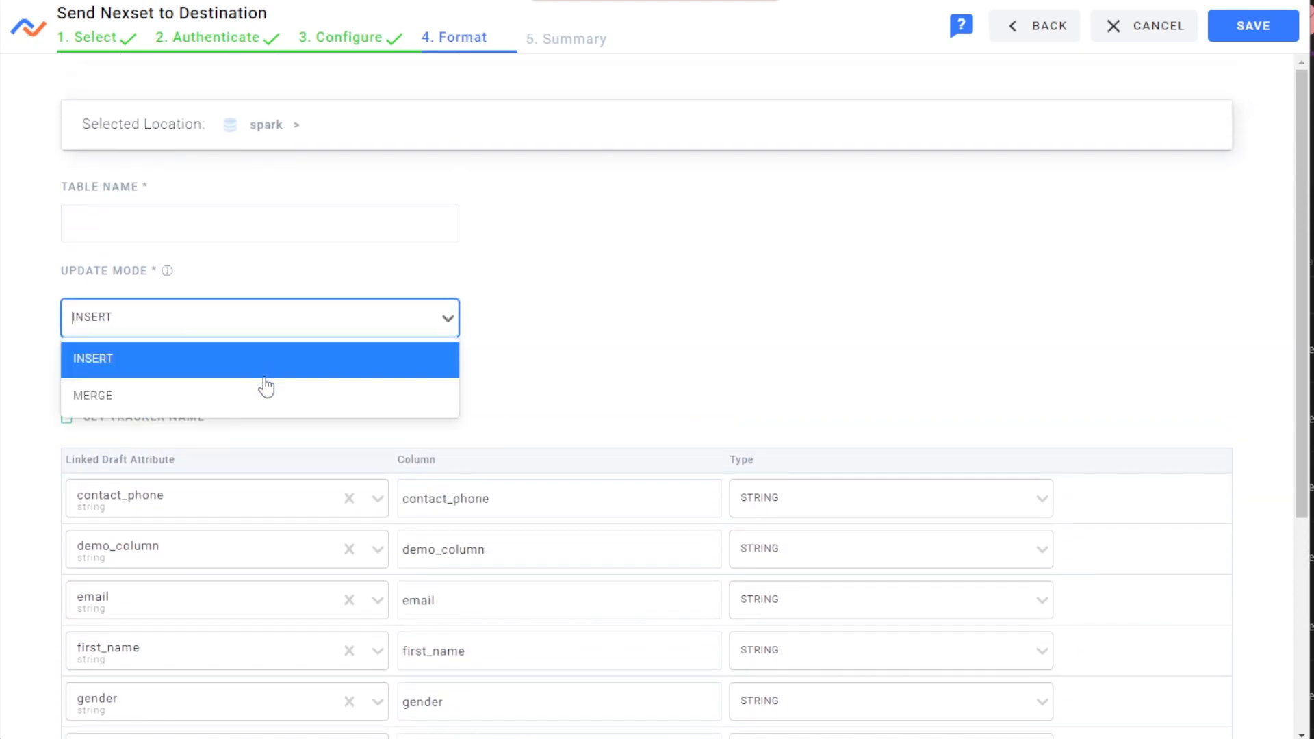
left_click(317, 220)
type("da")
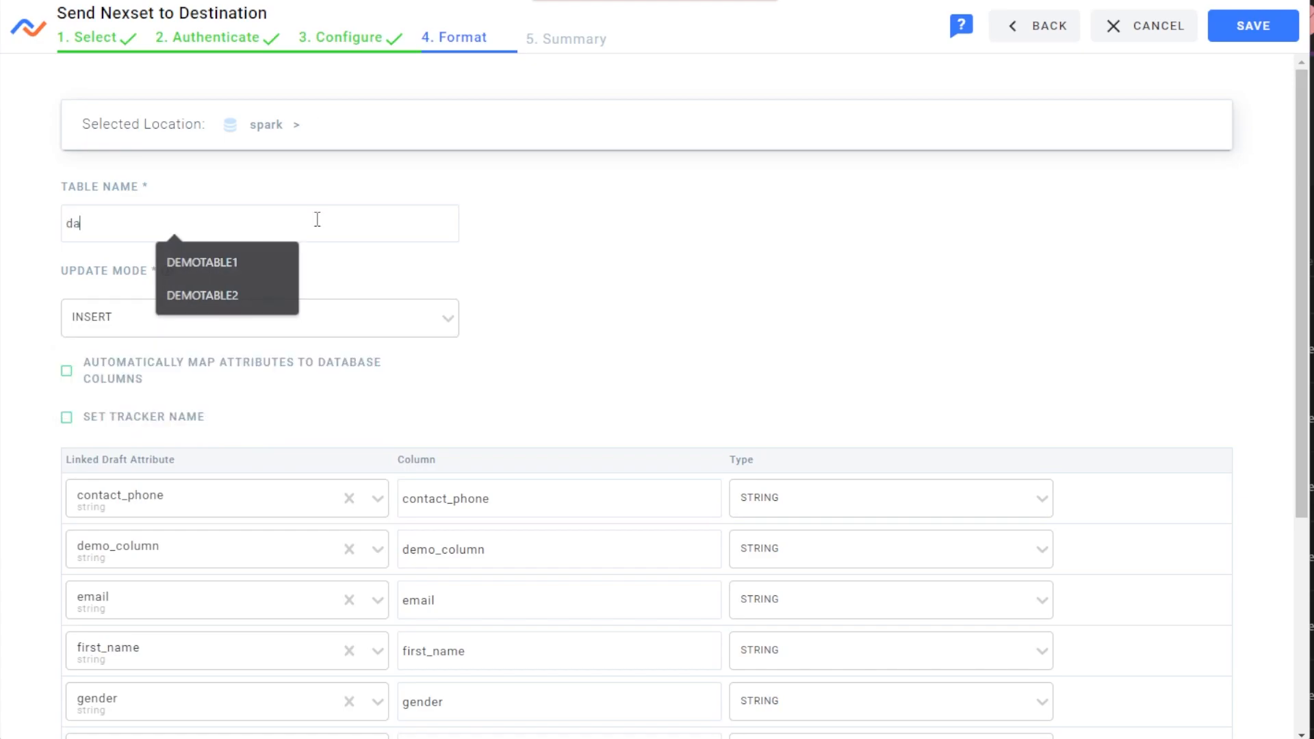
type("tabricksdemo")
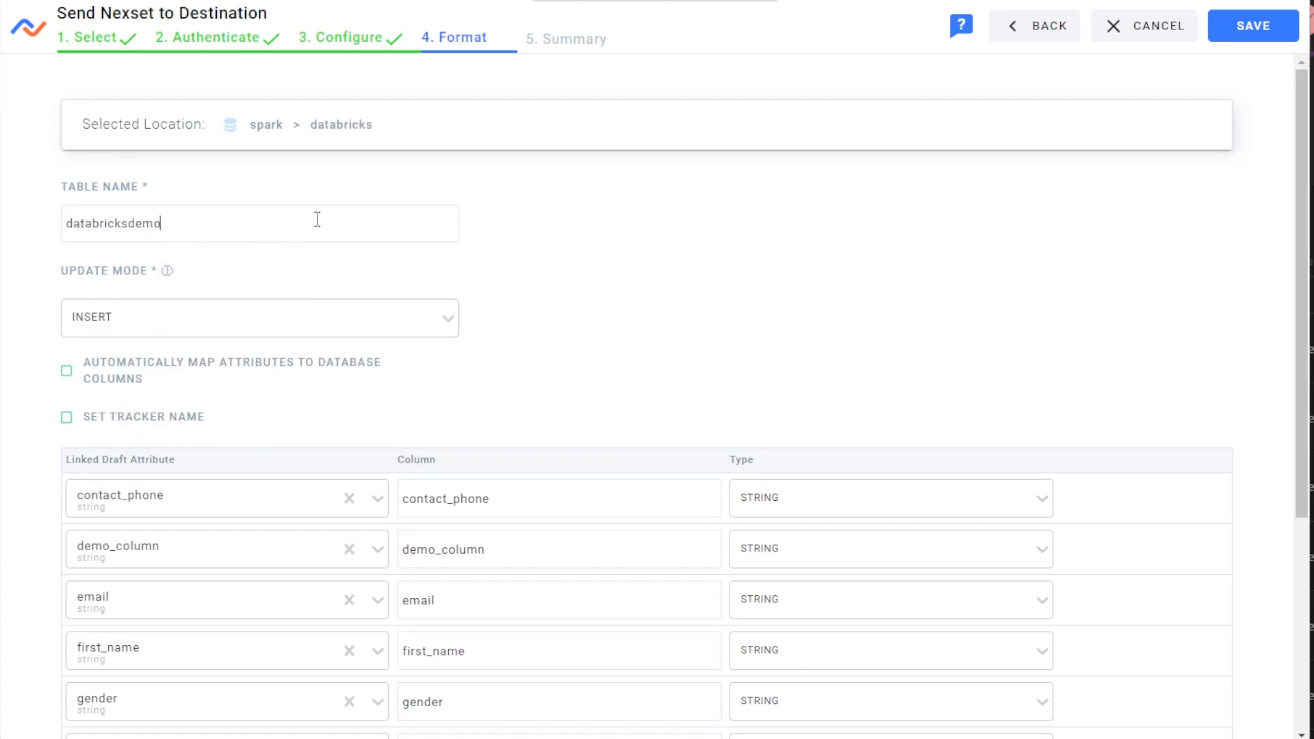
left_click(1221, 30)
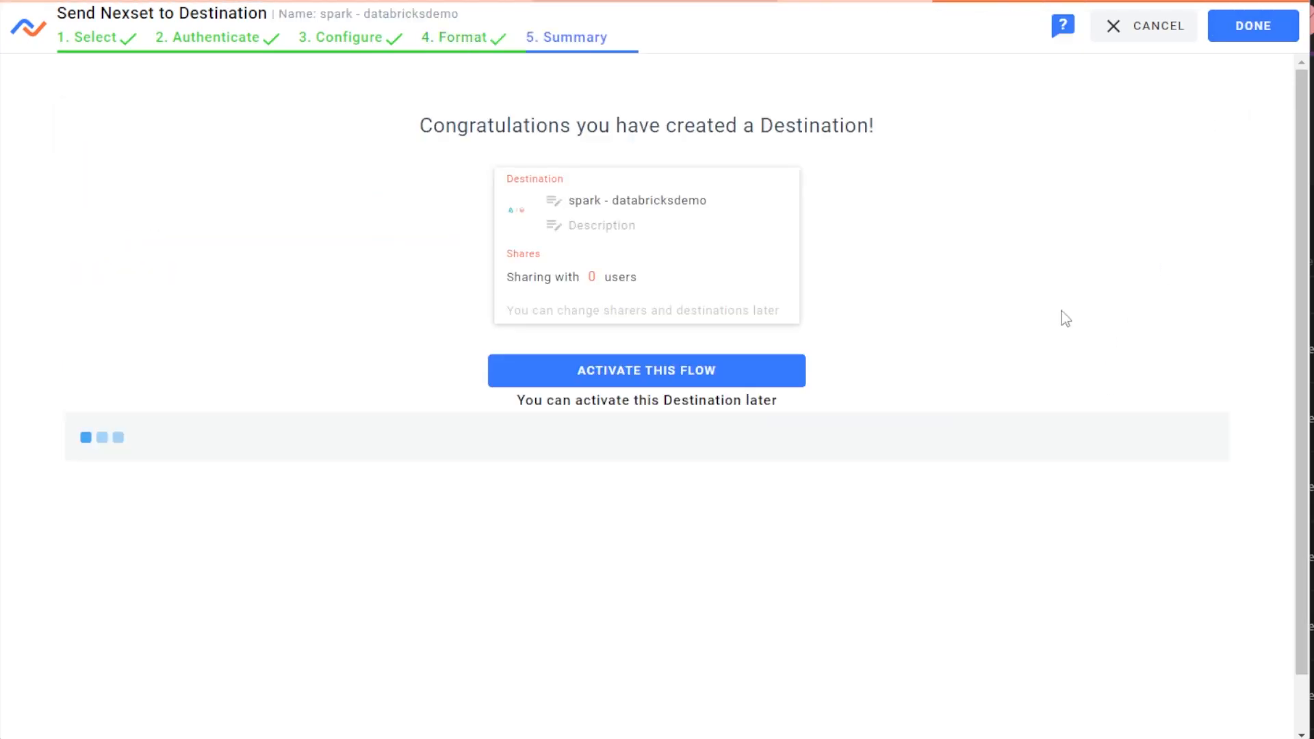
left_click(1249, 26)
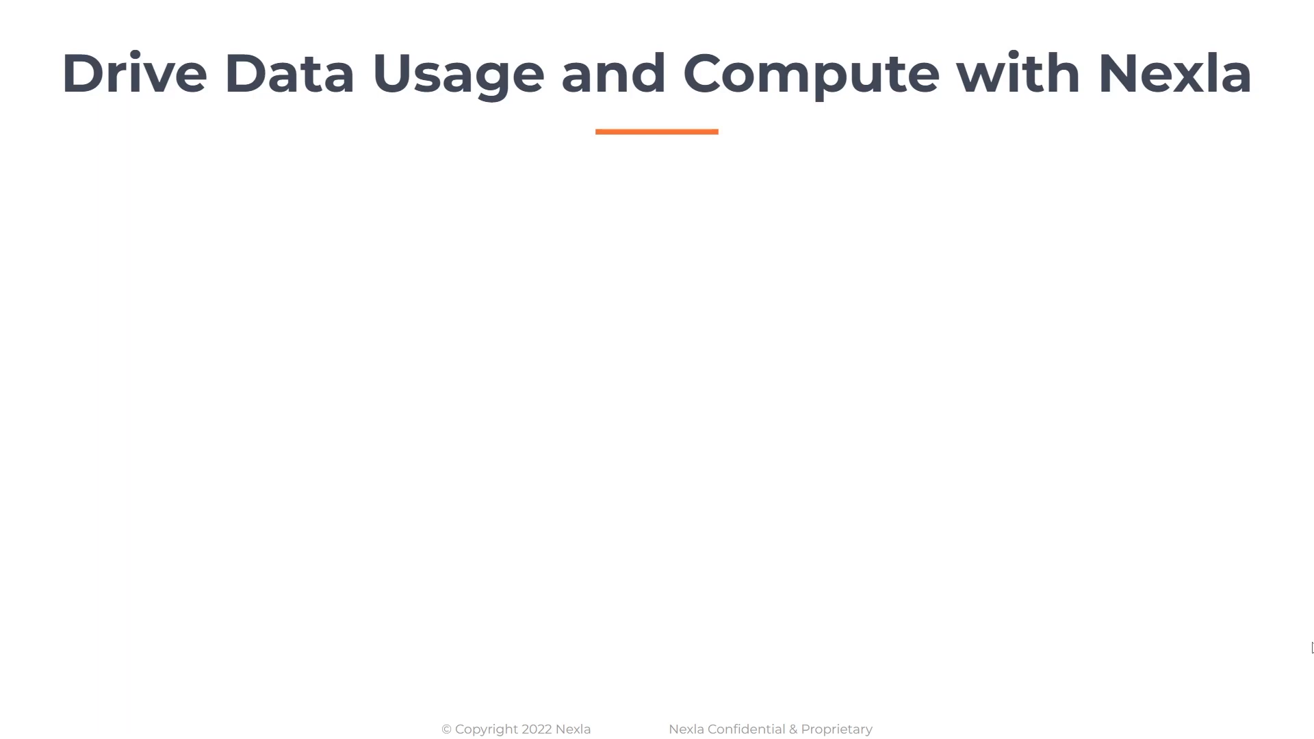
key("Right")
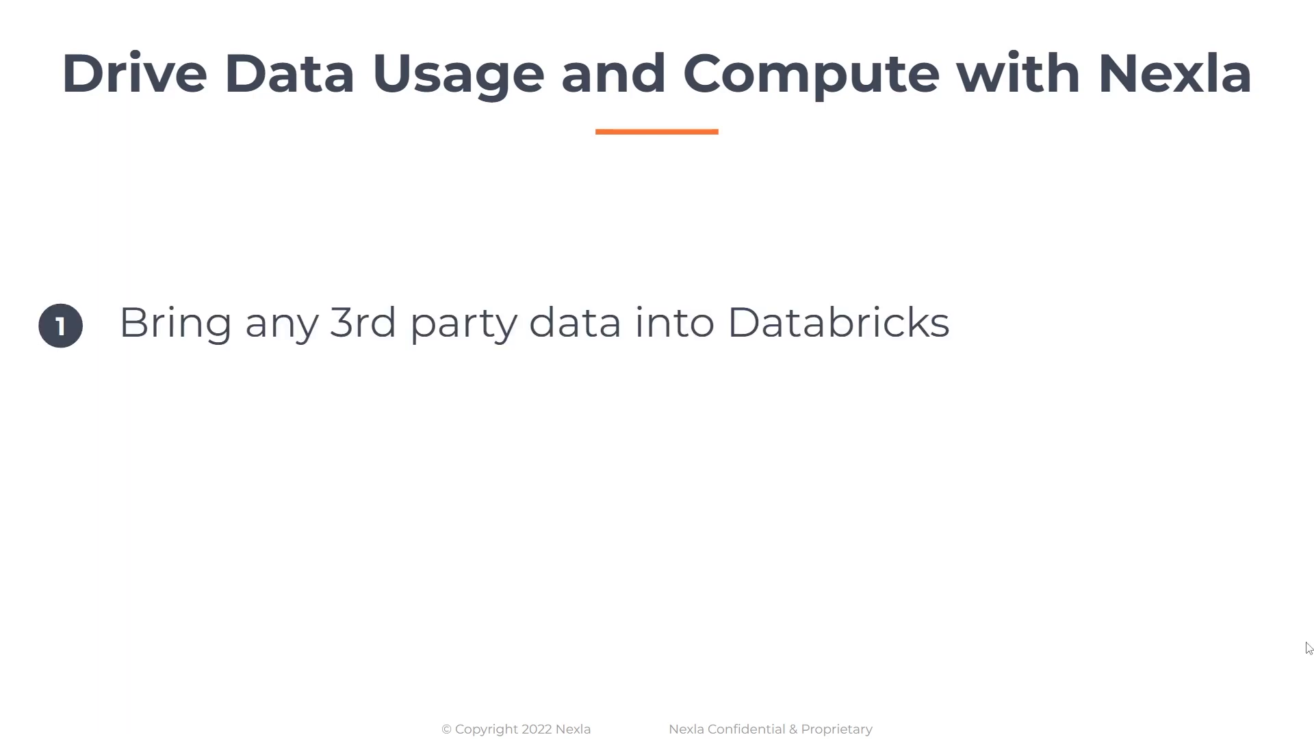